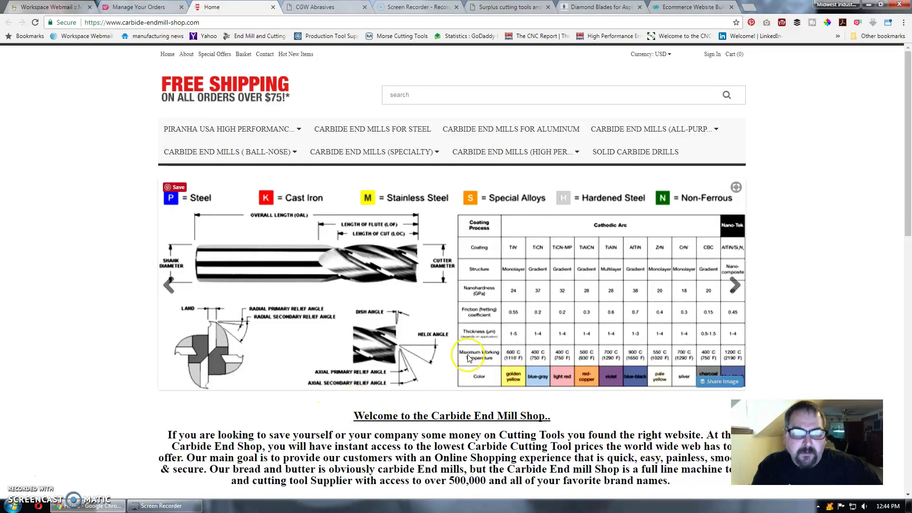
Scroll the Carbide End Mill Shop homepage down and back up a couple of times
{"action": "scroll", "coordinate": [470, 358], "scroll_direction": "down", "scroll_amount": 1}
{"action": "scroll", "coordinate": [477, 354], "scroll_direction": "up", "scroll_amount": 1}
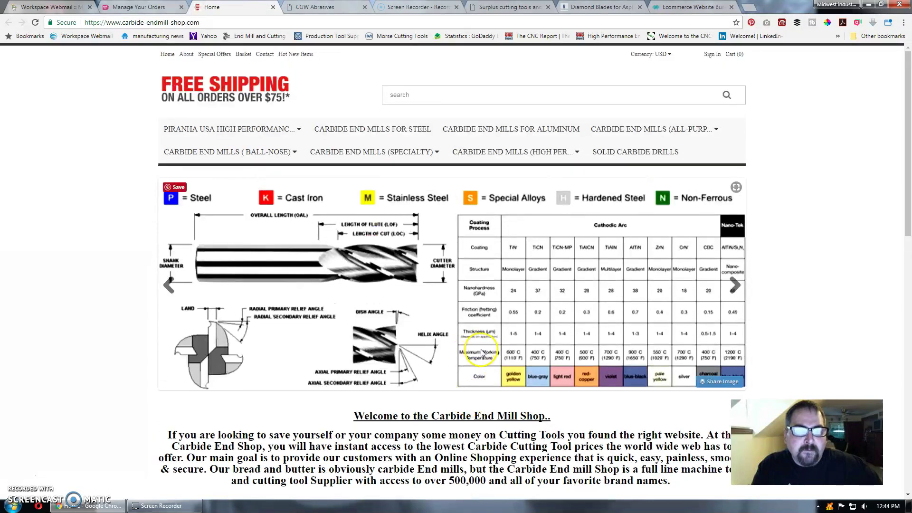
{"action": "scroll", "coordinate": [561, 309], "scroll_direction": "down", "scroll_amount": 1}
{"action": "scroll", "coordinate": [427, 247], "scroll_direction": "up", "scroll_amount": 1}
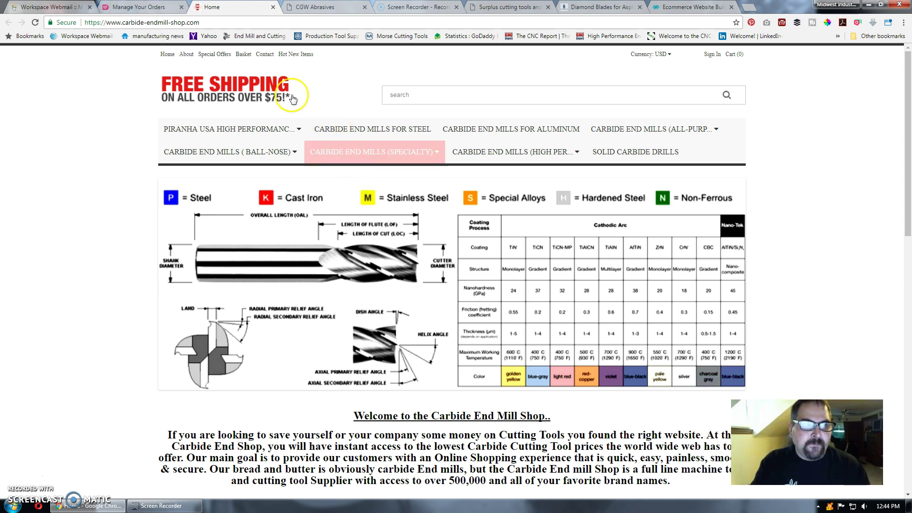
Switch to the admin Orders page and browse the Manage and Design menus
{"action": "left_click", "coordinate": [149, 9]}
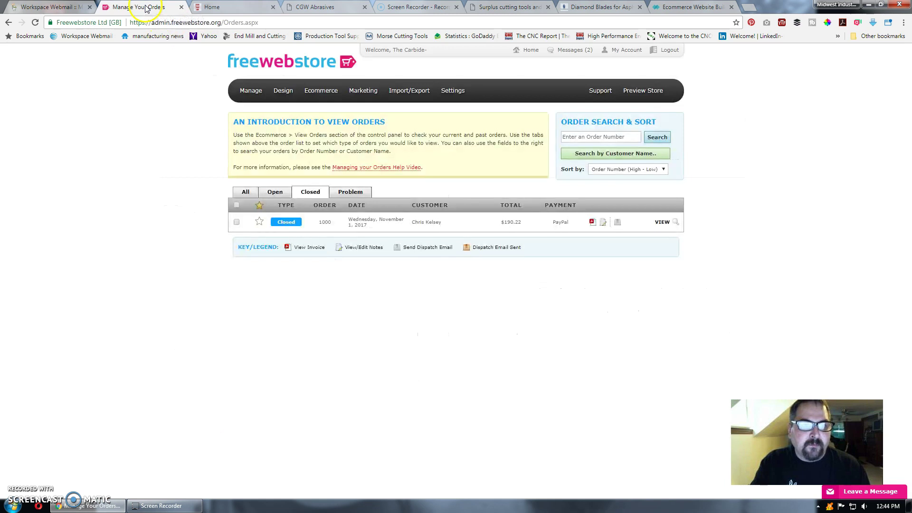
{"action": "left_click", "coordinate": [253, 103]}
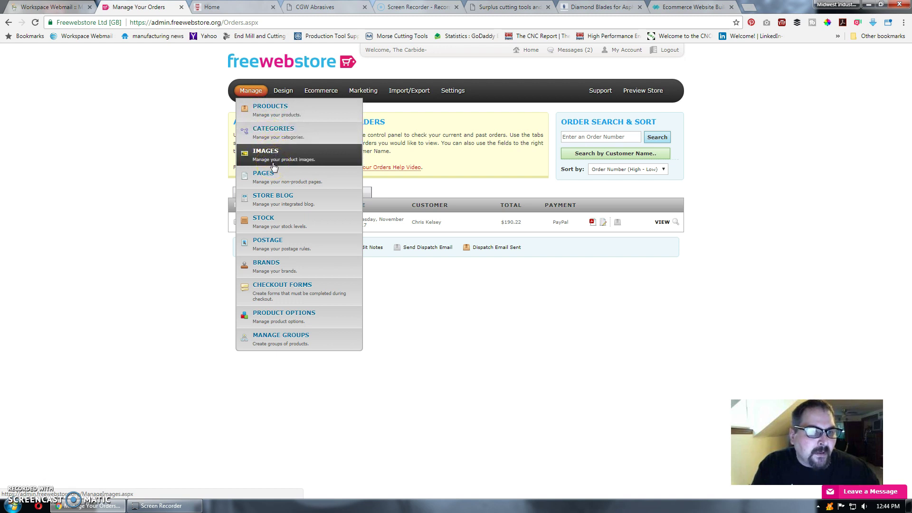
{"action": "left_click", "coordinate": [284, 95]}
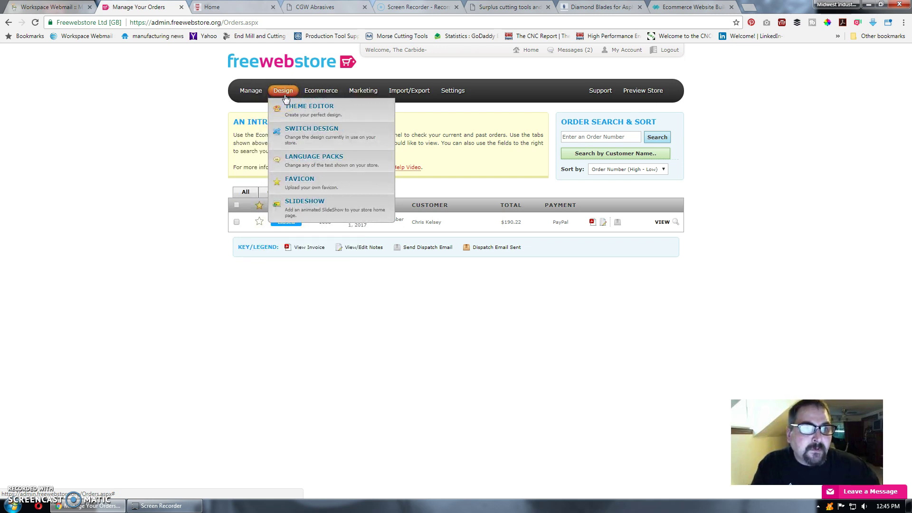
Browse the Ecommerce and Marketing menus, including Social Media, and open Product Feeds
{"action": "left_click", "coordinate": [318, 92]}
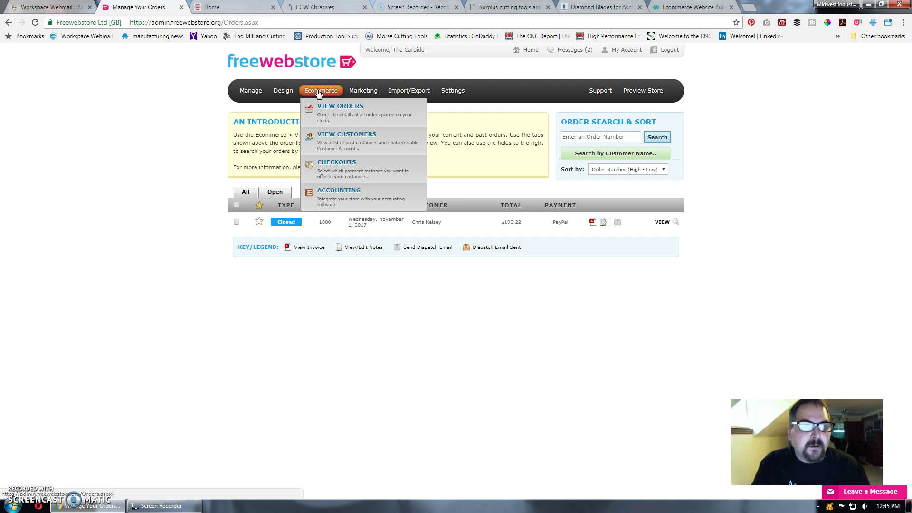
{"action": "mouse_move", "coordinate": [363, 91]}
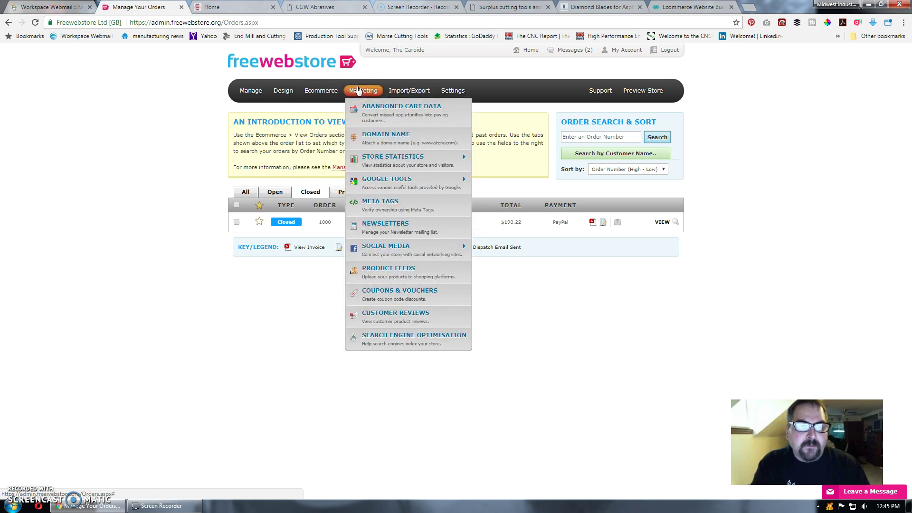
{"action": "left_click", "coordinate": [377, 143]}
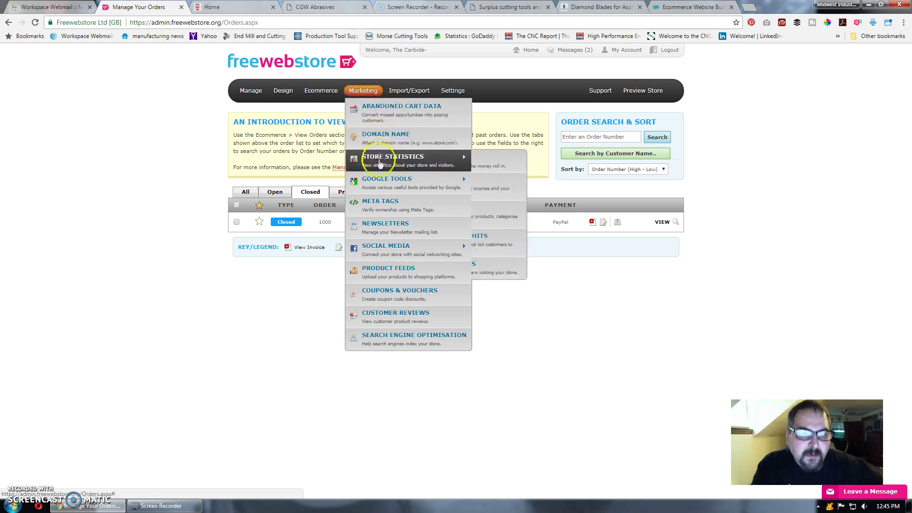
{"action": "mouse_move", "coordinate": [387, 181]}
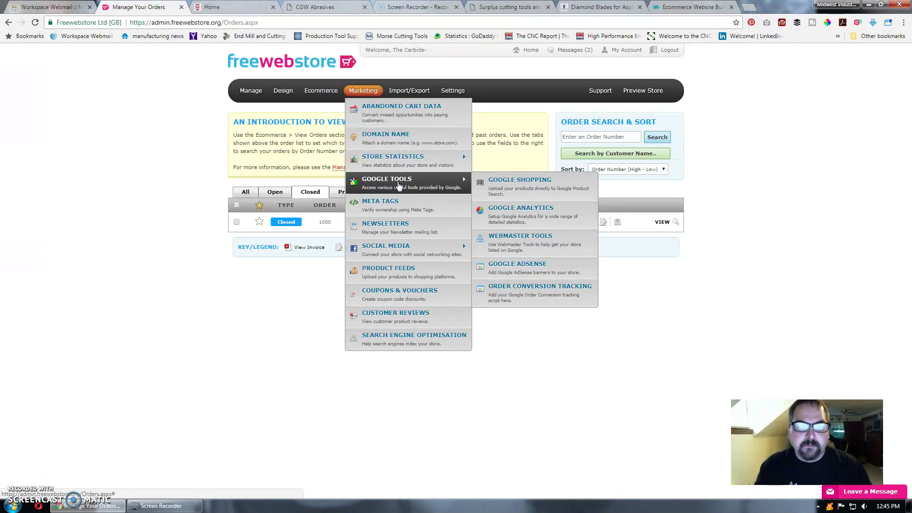
{"action": "left_click", "coordinate": [406, 257]}
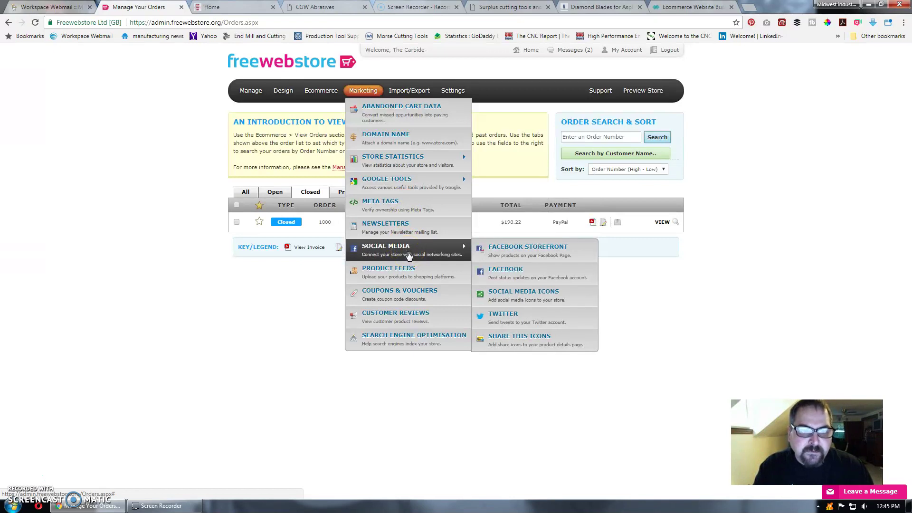
{"action": "left_click", "coordinate": [412, 270]}
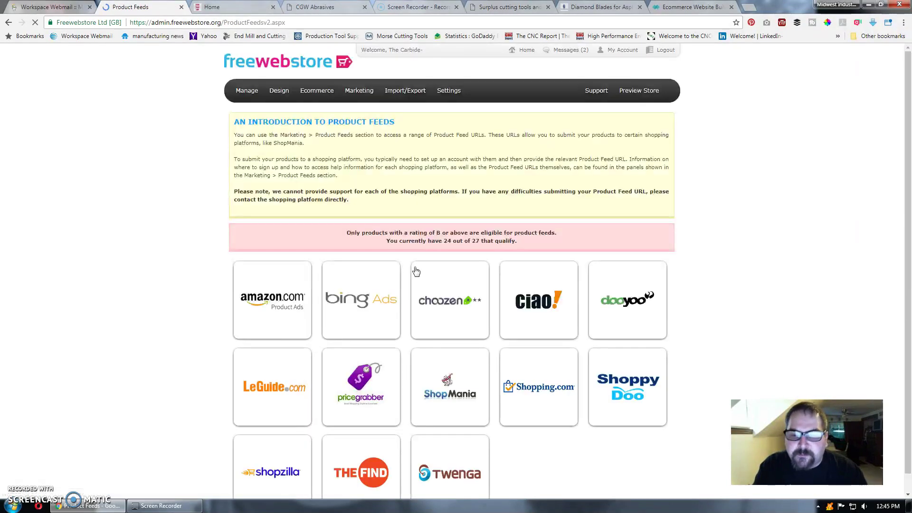
Scroll through the Product Feeds platform list, then briefly open and close Import/Export
{"action": "left_click", "coordinate": [429, 275]}
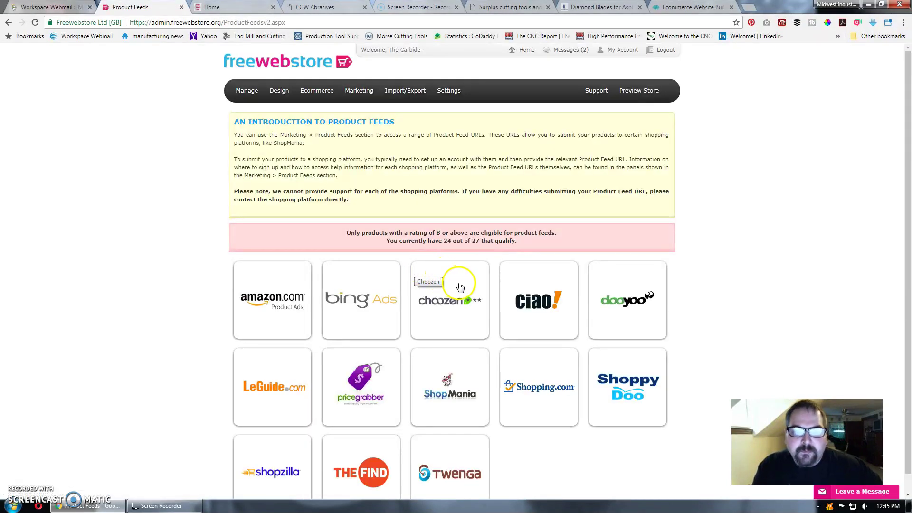
{"action": "mouse_move", "coordinate": [449, 300]}
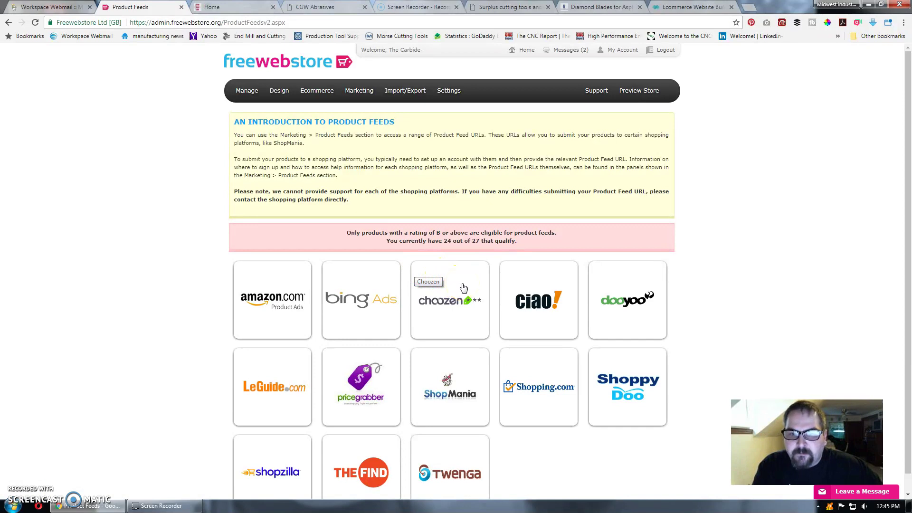
{"action": "scroll", "coordinate": [463, 288], "scroll_direction": "down", "scroll_amount": 1}
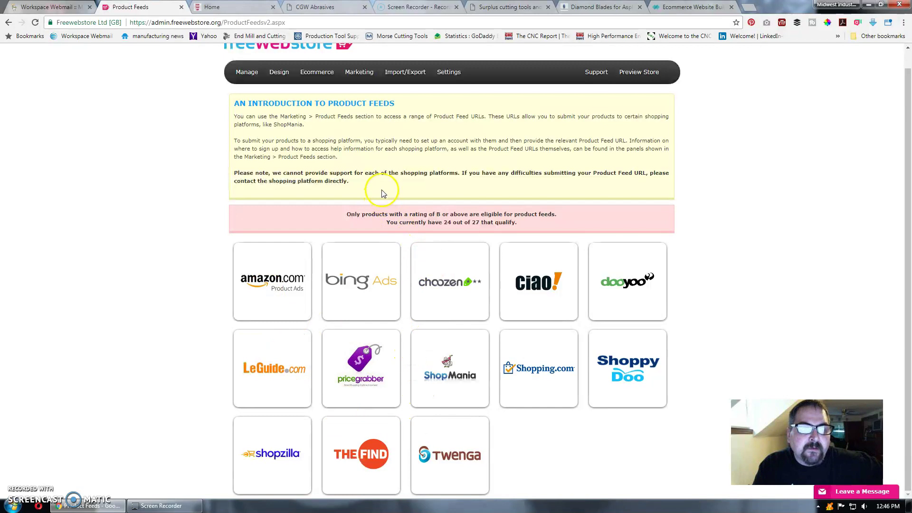
{"action": "scroll", "coordinate": [385, 184], "scroll_direction": "up", "scroll_amount": 1}
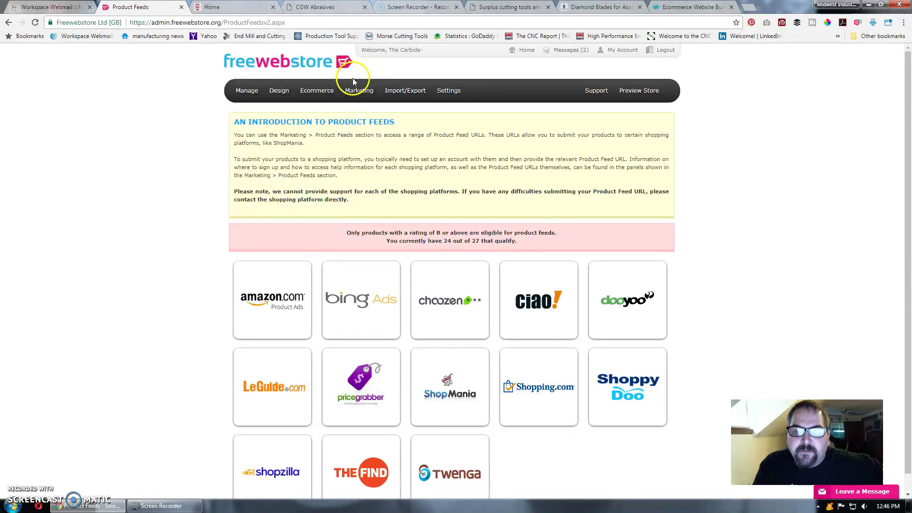
{"action": "left_click", "coordinate": [405, 90]}
{"action": "left_click", "coordinate": [688, 93]}
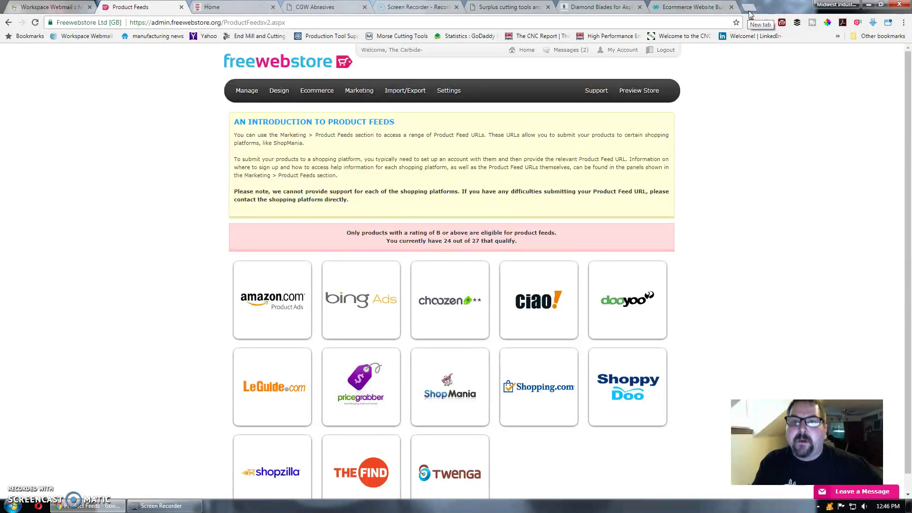
Go to leandomainsearch.com in a new browser tab, correcting a typo in the address
{"action": "left_click", "coordinate": [753, 9]}
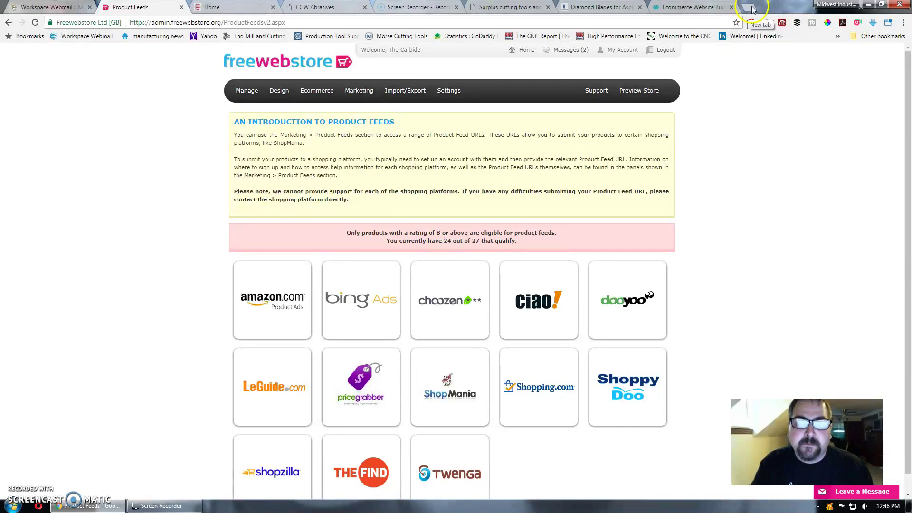
{"action": "left_click", "coordinate": [751, 10]}
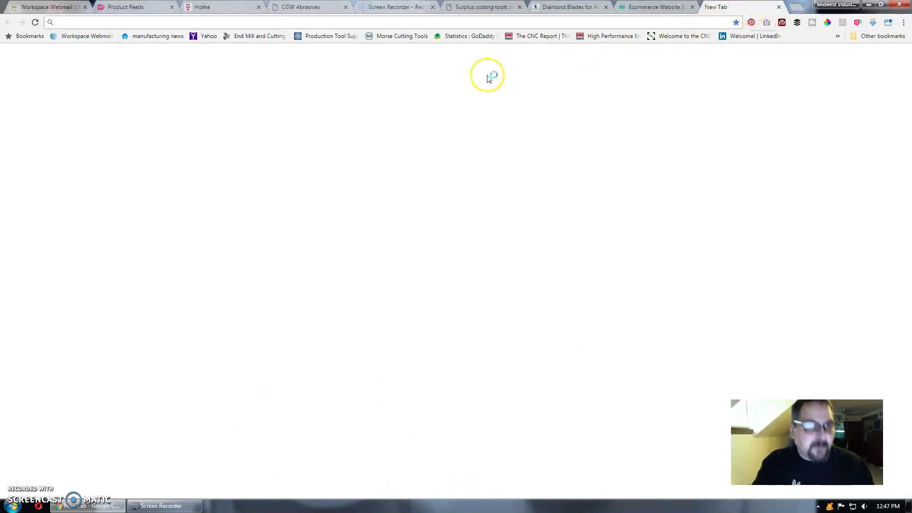
{"action": "type", "text": "lean"}
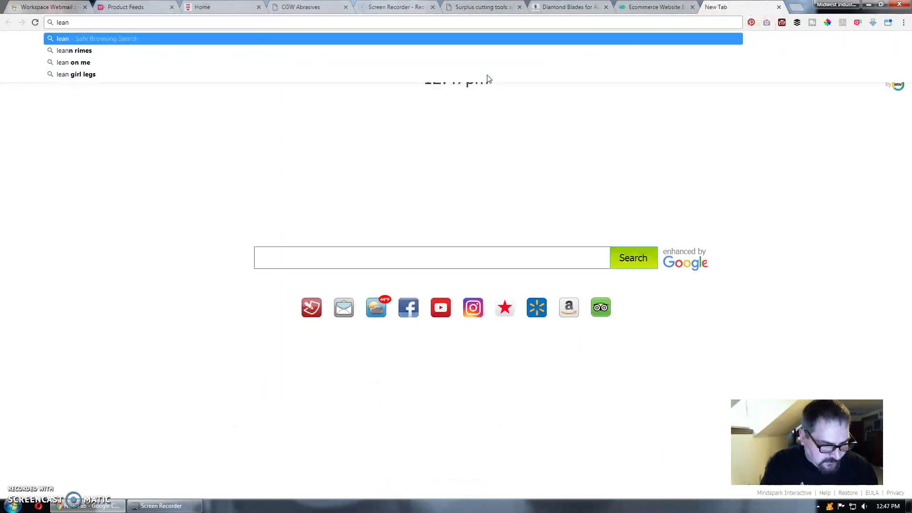
{"action": "type", "text": "doamin"}
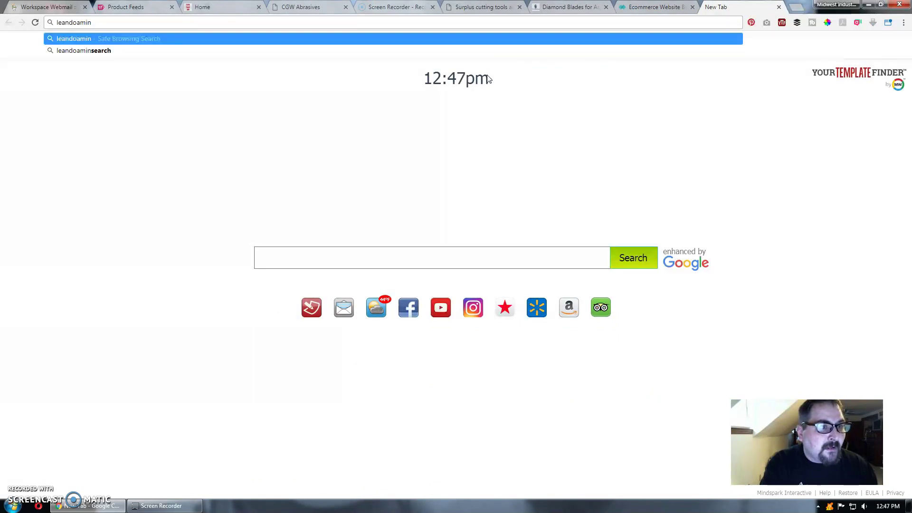
{"action": "key", "text": "BackSpace"}
{"action": "key", "text": "BackSpace"}
{"action": "key", "text": "BackSpace"}
{"action": "key", "text": "BackSpace"}
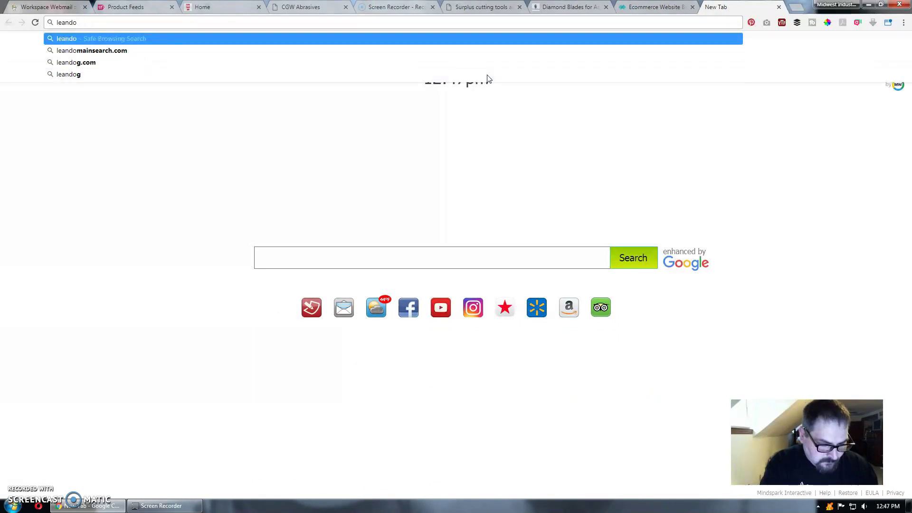
{"action": "type", "text": "mainsearch.com"}
{"action": "key", "text": "Return"}
{"action": "type", "text": "dog walker"}
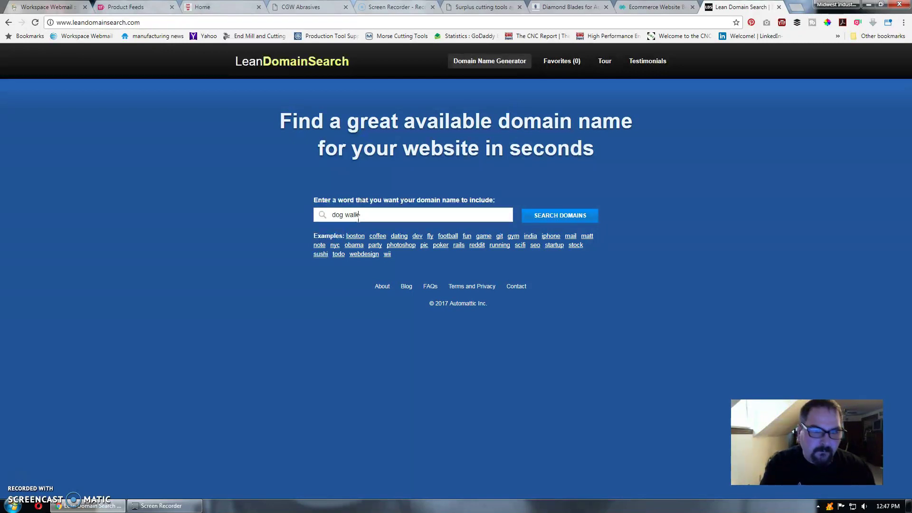
Search domains for 'dog walker' and sort the results by length, then alphabetically
{"action": "key", "text": "Return"}
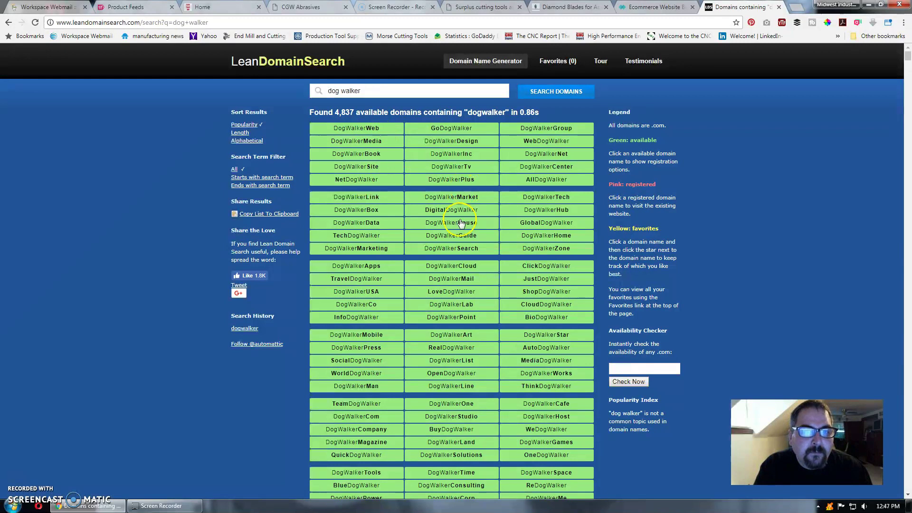
{"action": "scroll", "coordinate": [465, 230], "scroll_direction": "down", "scroll_amount": 9}
{"action": "scroll", "coordinate": [464, 231], "scroll_direction": "up", "scroll_amount": 10}
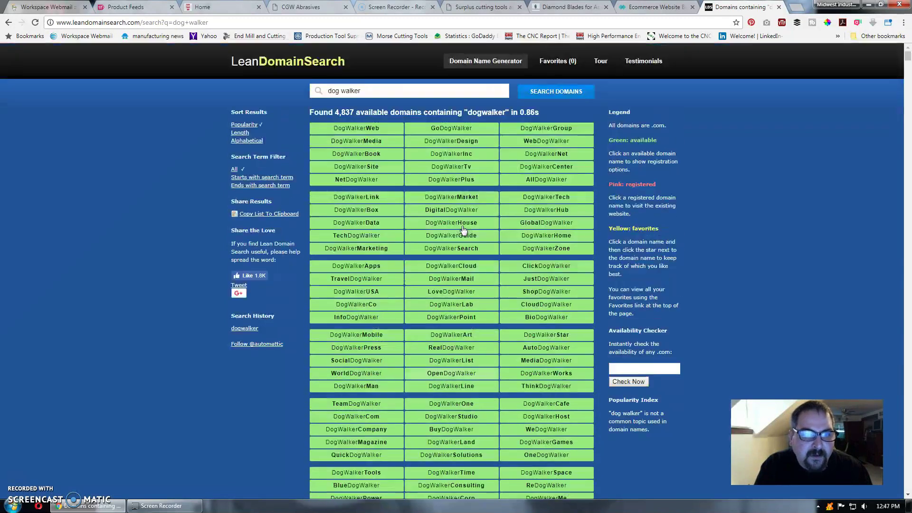
{"action": "left_click", "coordinate": [245, 134]}
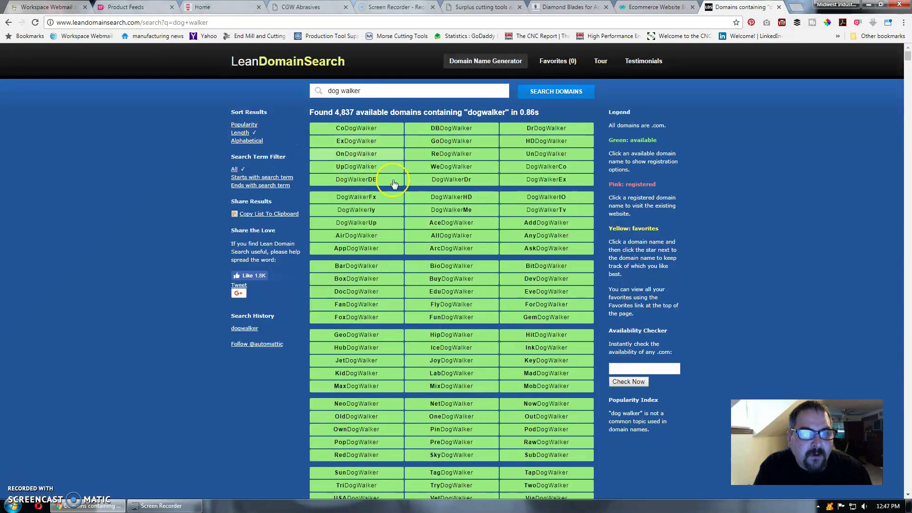
{"action": "left_click", "coordinate": [253, 141]}
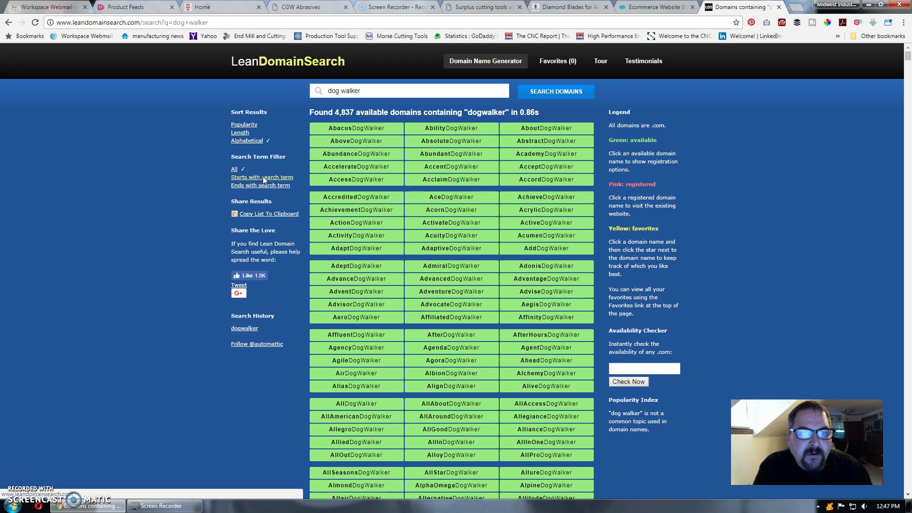
Filter to names starting with dogwalker (1,616), then ending with dogwalker (3,221)
{"action": "left_click", "coordinate": [264, 178]}
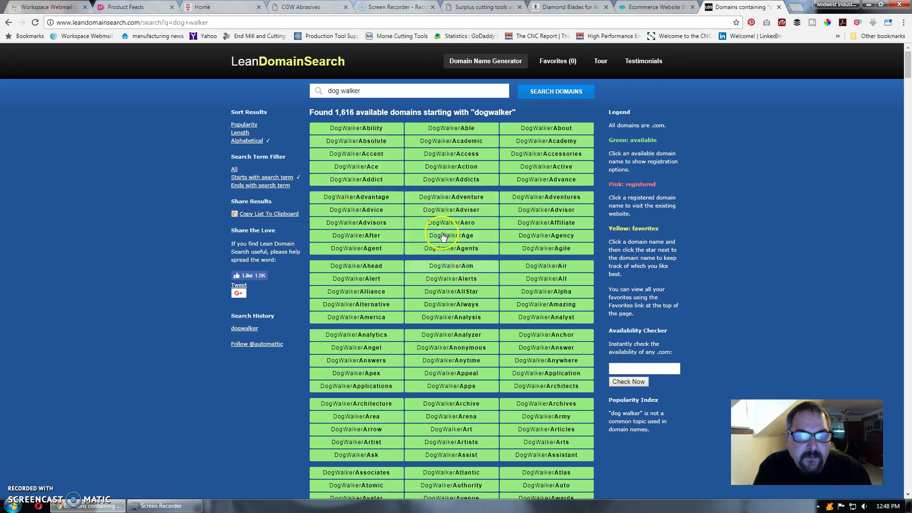
{"action": "scroll", "coordinate": [441, 233], "scroll_direction": "down", "scroll_amount": 2}
{"action": "scroll", "coordinate": [437, 238], "scroll_direction": "up", "scroll_amount": 2}
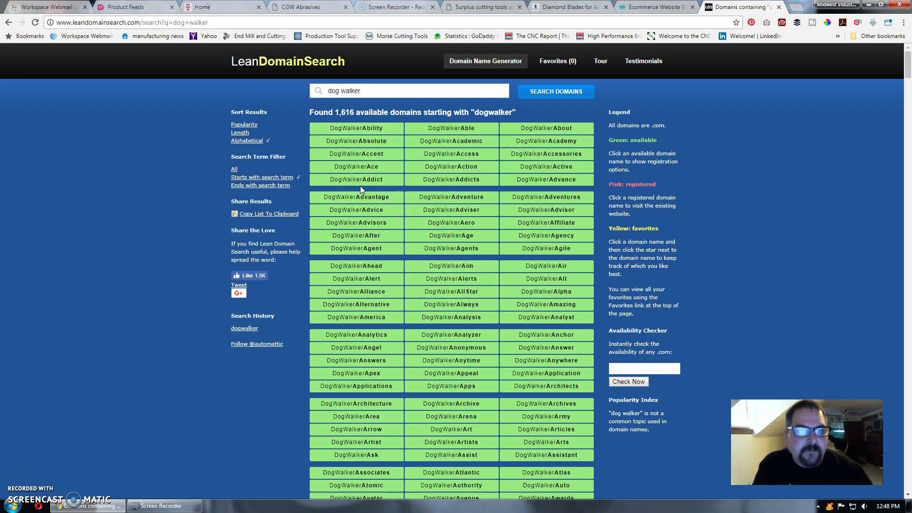
{"action": "left_click", "coordinate": [285, 186]}
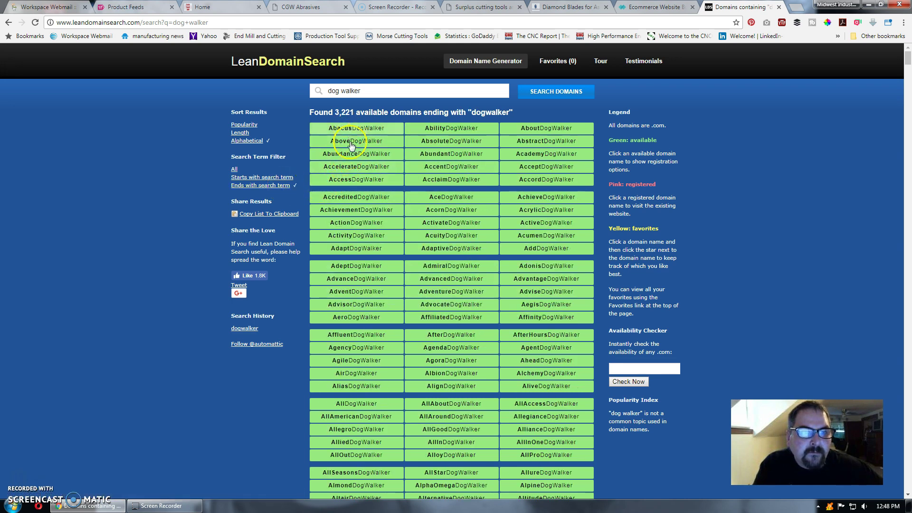
{"action": "left_click", "coordinate": [462, 224]}
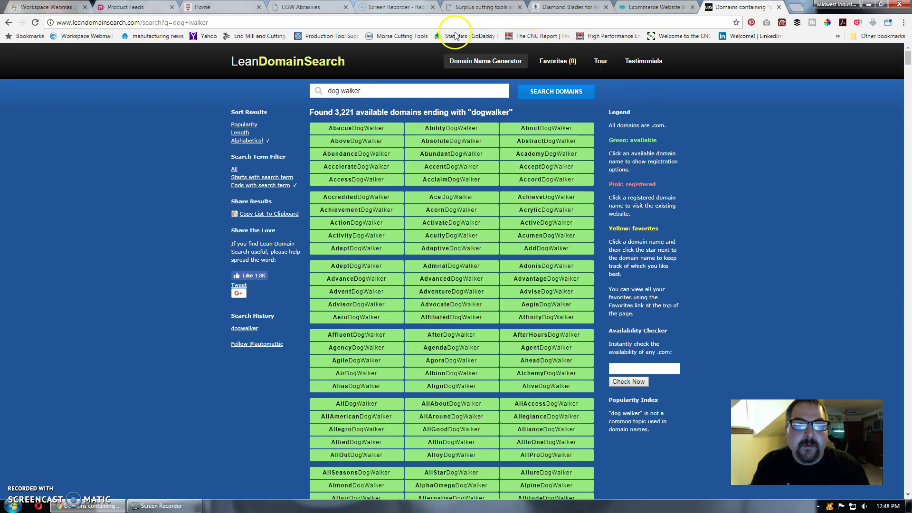
Switch to the CGW Abrasives storefront and scroll to the Featured Products grid and back
{"action": "left_click", "coordinate": [307, 7]}
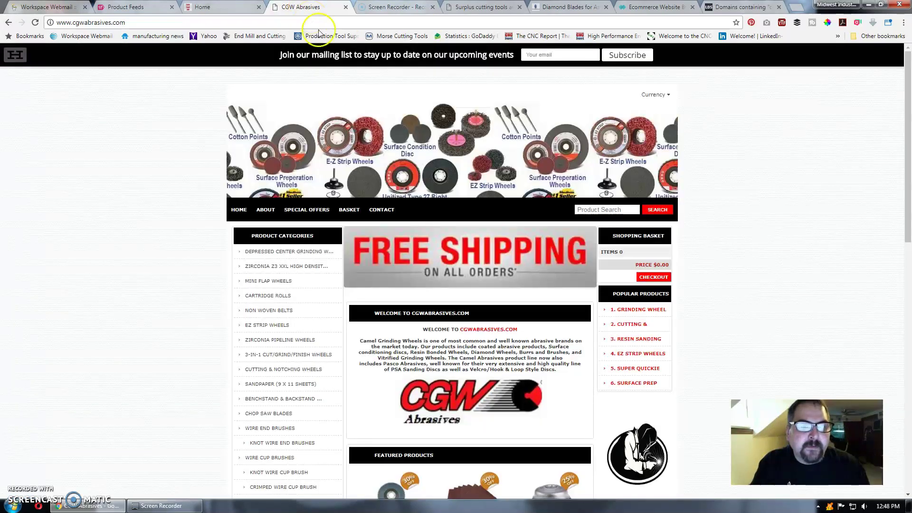
{"action": "scroll", "coordinate": [413, 190], "scroll_direction": "down", "scroll_amount": 4}
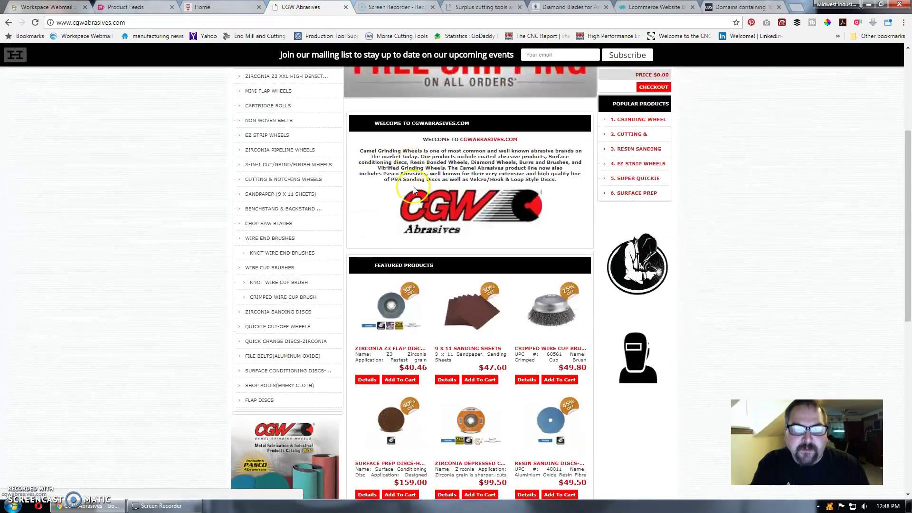
{"action": "scroll", "coordinate": [413, 190], "scroll_direction": "down", "scroll_amount": 3}
{"action": "scroll", "coordinate": [414, 191], "scroll_direction": "down", "scroll_amount": 1}
{"action": "scroll", "coordinate": [415, 191], "scroll_direction": "down", "scroll_amount": 2}
{"action": "scroll", "coordinate": [416, 192], "scroll_direction": "down", "scroll_amount": 2}
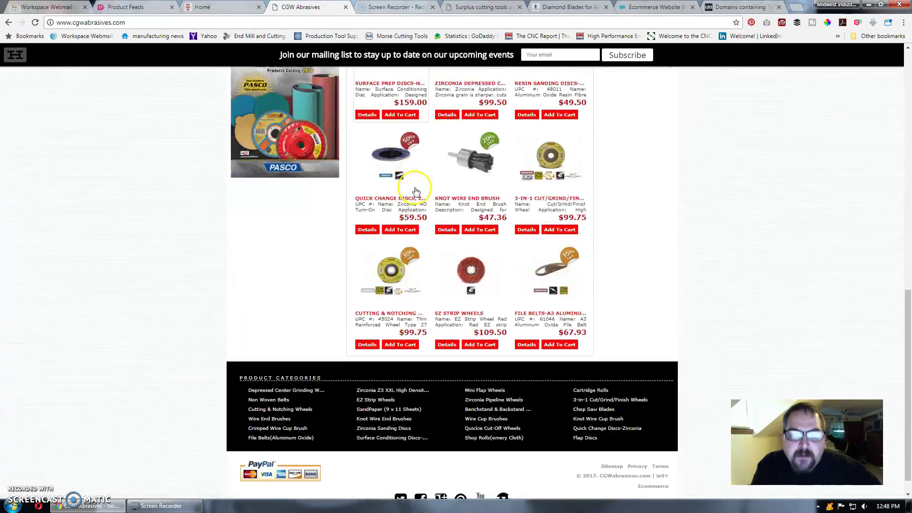
{"action": "scroll", "coordinate": [417, 191], "scroll_direction": "up", "scroll_amount": 1}
{"action": "scroll", "coordinate": [416, 191], "scroll_direction": "up", "scroll_amount": 4}
{"action": "scroll", "coordinate": [417, 192], "scroll_direction": "up", "scroll_amount": 5}
{"action": "scroll", "coordinate": [417, 192], "scroll_direction": "up", "scroll_amount": 2}
Browse further down the homepage and open the Zirconia Z3 Flap Discs Type 27 product
{"action": "left_click", "coordinate": [422, 192]}
{"action": "scroll", "coordinate": [423, 193], "scroll_direction": "down", "scroll_amount": 1}
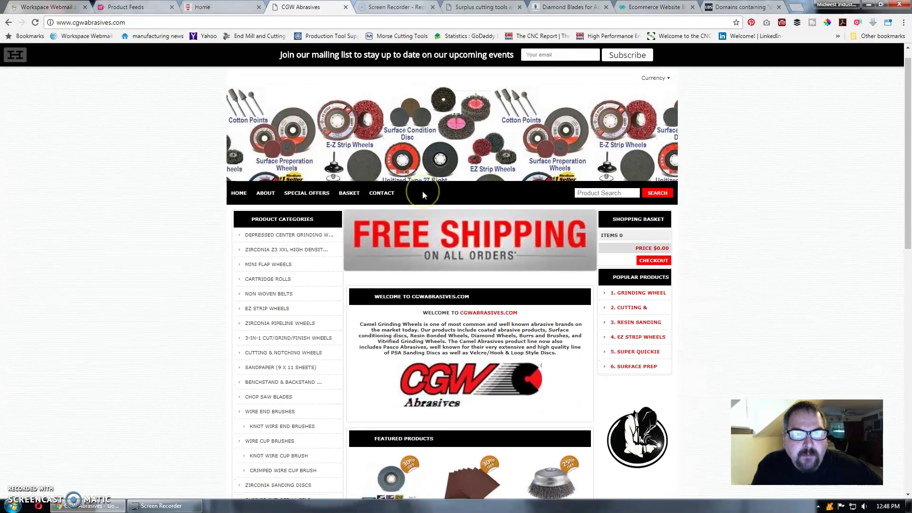
{"action": "scroll", "coordinate": [423, 195], "scroll_direction": "down", "scroll_amount": 4}
{"action": "scroll", "coordinate": [423, 195], "scroll_direction": "down", "scroll_amount": 1}
{"action": "scroll", "coordinate": [423, 195], "scroll_direction": "down", "scroll_amount": 1}
{"action": "scroll", "coordinate": [424, 195], "scroll_direction": "down", "scroll_amount": 1}
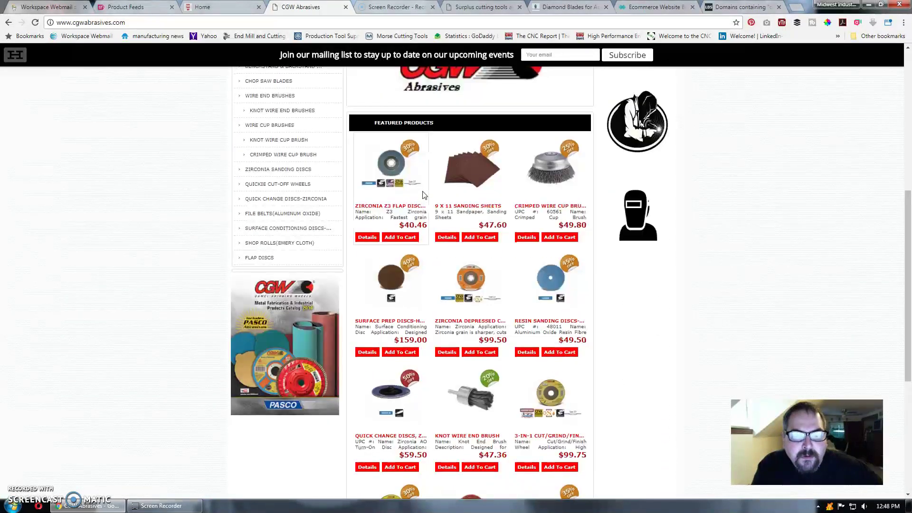
{"action": "scroll", "coordinate": [425, 195], "scroll_direction": "down", "scroll_amount": 1}
{"action": "scroll", "coordinate": [424, 192], "scroll_direction": "down", "scroll_amount": 2}
{"action": "scroll", "coordinate": [424, 193], "scroll_direction": "up", "scroll_amount": 5}
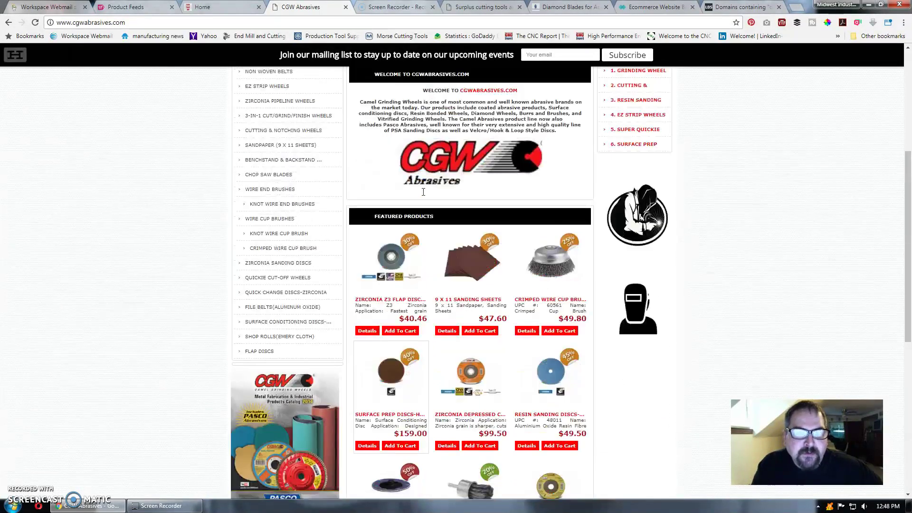
{"action": "scroll", "coordinate": [424, 194], "scroll_direction": "up", "scroll_amount": 2}
{"action": "scroll", "coordinate": [424, 194], "scroll_direction": "up", "scroll_amount": 2}
{"action": "scroll", "coordinate": [425, 195], "scroll_direction": "up", "scroll_amount": 1}
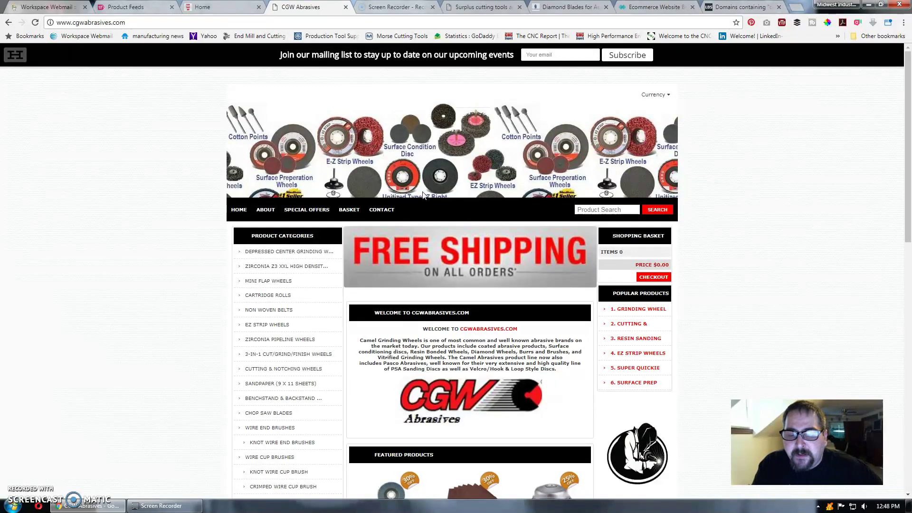
{"action": "scroll", "coordinate": [424, 195], "scroll_direction": "down", "scroll_amount": 1}
{"action": "scroll", "coordinate": [424, 194], "scroll_direction": "down", "scroll_amount": 1}
{"action": "scroll", "coordinate": [424, 195], "scroll_direction": "up", "scroll_amount": 1}
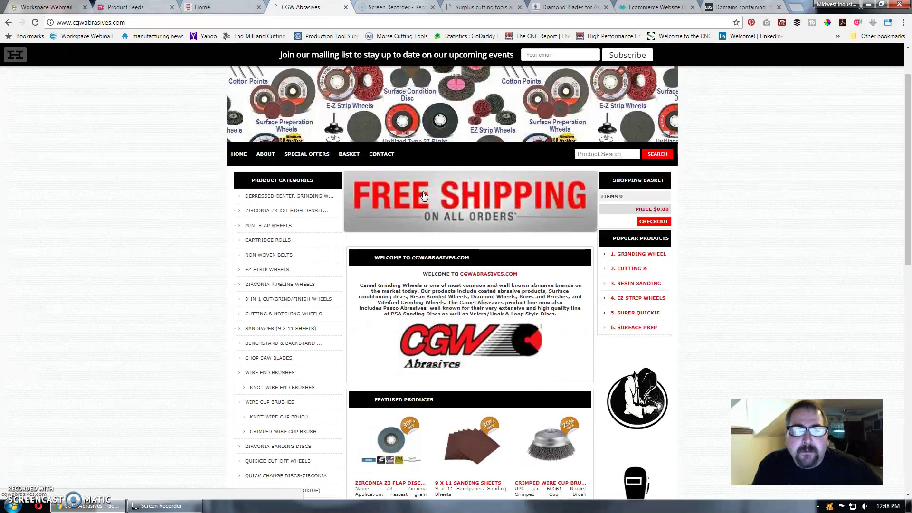
{"action": "scroll", "coordinate": [424, 194], "scroll_direction": "down", "scroll_amount": 4}
{"action": "scroll", "coordinate": [424, 195], "scroll_direction": "down", "scroll_amount": 2}
{"action": "left_click", "coordinate": [389, 243]}
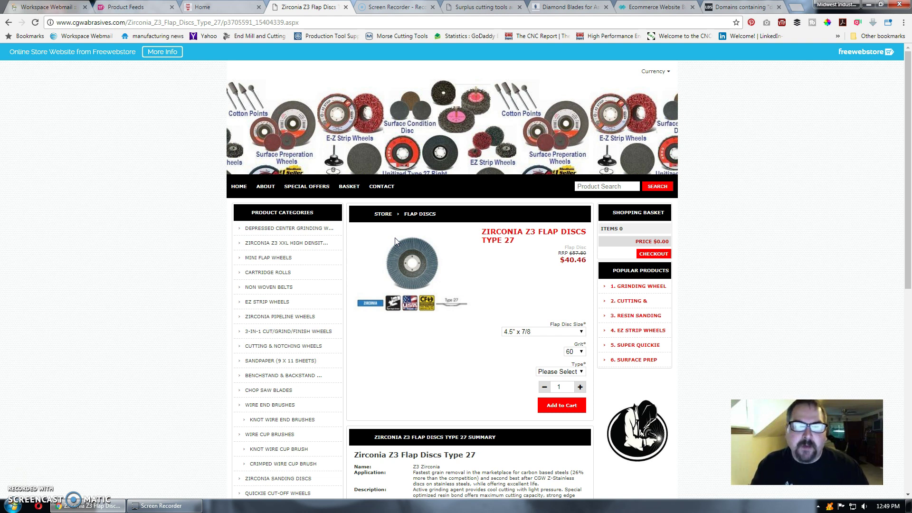
Scroll through the Zirconia Z3 flap disc summary, then go to the store's Contact page
{"action": "scroll", "coordinate": [417, 321], "scroll_direction": "down", "scroll_amount": 5}
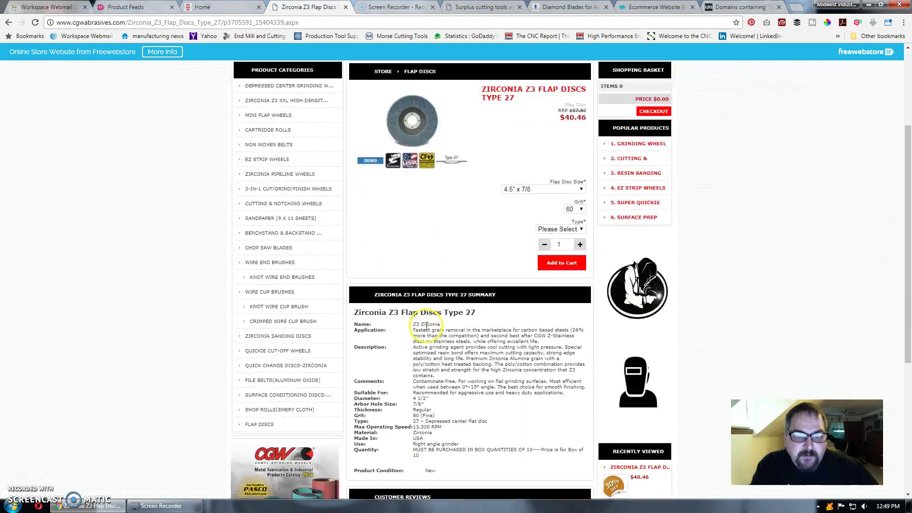
{"action": "scroll", "coordinate": [437, 332], "scroll_direction": "down", "scroll_amount": 3}
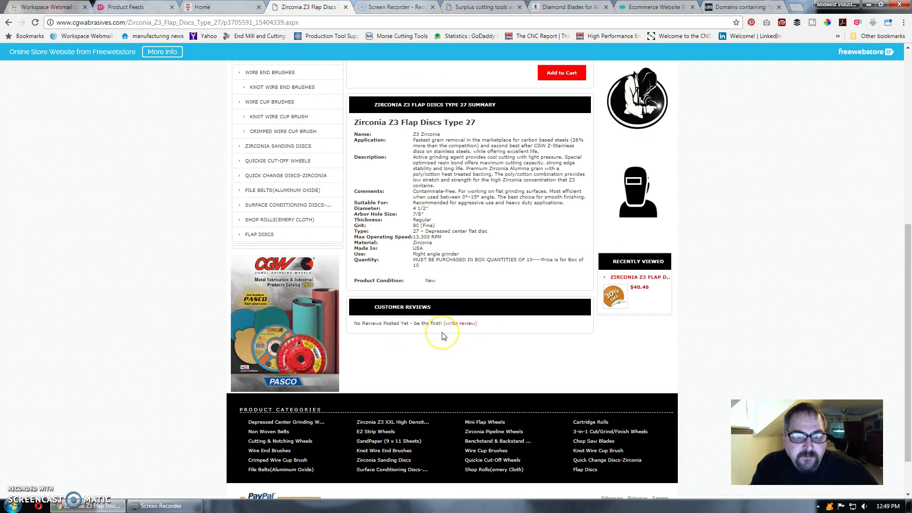
{"action": "scroll", "coordinate": [442, 336], "scroll_direction": "up", "scroll_amount": 3}
{"action": "scroll", "coordinate": [442, 335], "scroll_direction": "up", "scroll_amount": 3}
{"action": "scroll", "coordinate": [404, 304], "scroll_direction": "up", "scroll_amount": 1}
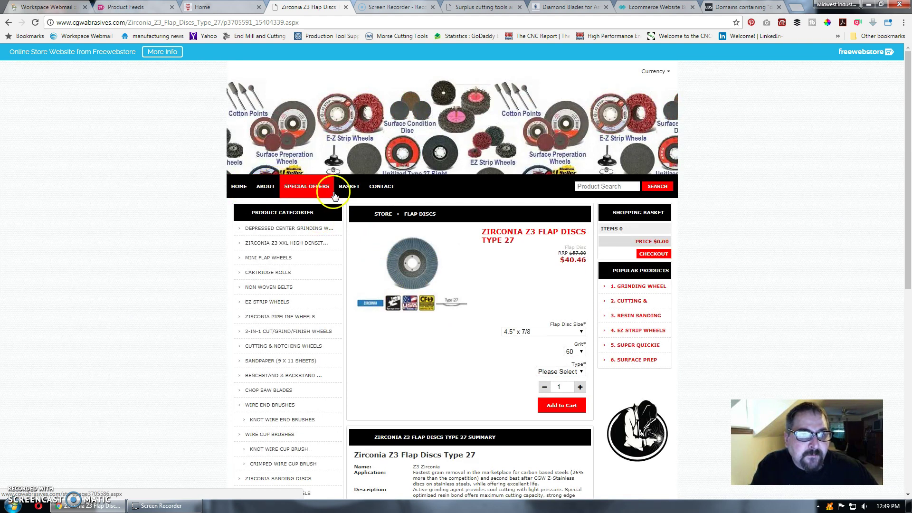
{"action": "left_click", "coordinate": [380, 192]}
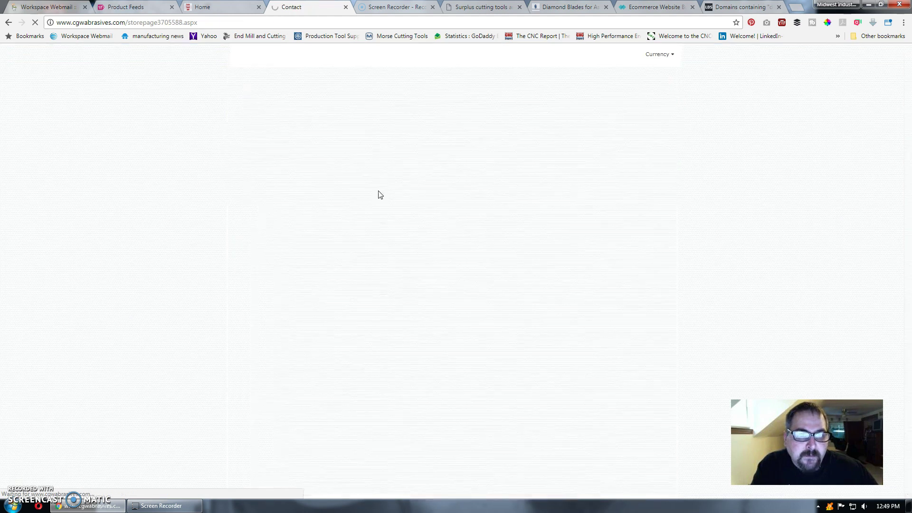
Scroll the SurplusCuttingTools.com homepage to Featured Products and back, then return to Carbide End Mill Shop
{"action": "left_click", "coordinate": [490, 11]}
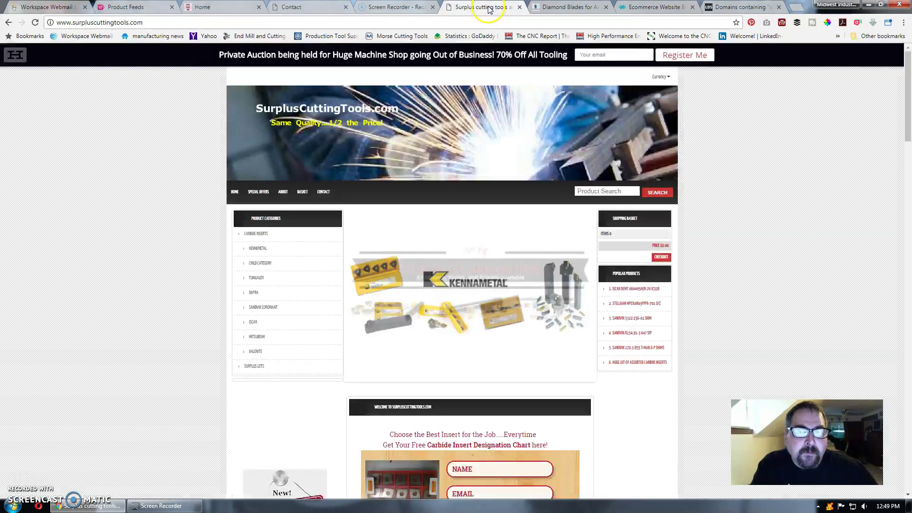
{"action": "scroll", "coordinate": [317, 207], "scroll_direction": "down", "scroll_amount": 2}
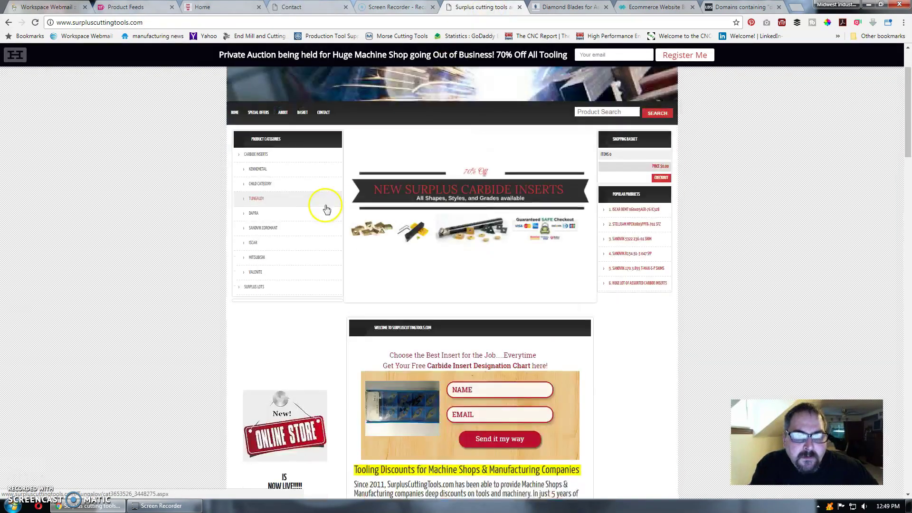
{"action": "scroll", "coordinate": [326, 208], "scroll_direction": "down", "scroll_amount": 3}
{"action": "scroll", "coordinate": [326, 208], "scroll_direction": "down", "scroll_amount": 1}
{"action": "scroll", "coordinate": [332, 208], "scroll_direction": "down", "scroll_amount": 3}
{"action": "scroll", "coordinate": [401, 217], "scroll_direction": "down", "scroll_amount": 2}
{"action": "scroll", "coordinate": [404, 219], "scroll_direction": "down", "scroll_amount": 1}
{"action": "scroll", "coordinate": [408, 221], "scroll_direction": "down", "scroll_amount": 3}
{"action": "scroll", "coordinate": [412, 224], "scroll_direction": "down", "scroll_amount": 2}
{"action": "scroll", "coordinate": [412, 225], "scroll_direction": "up", "scroll_amount": 4}
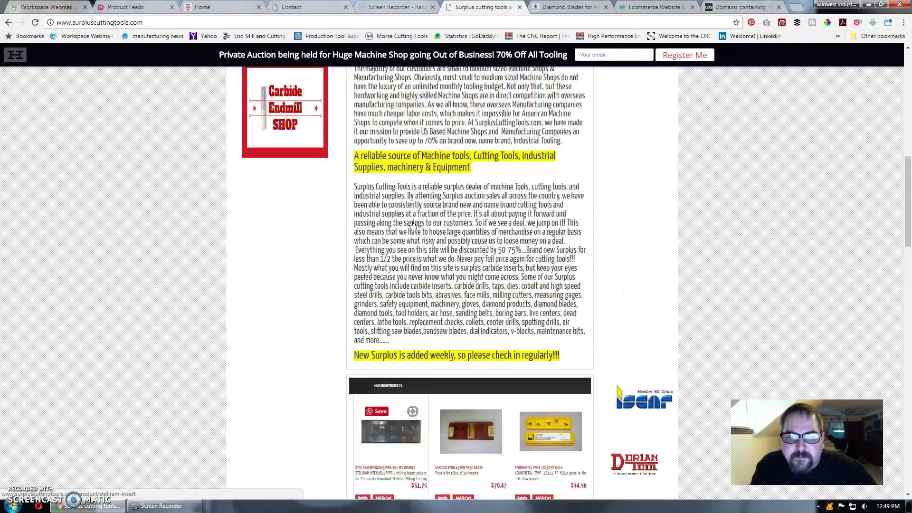
{"action": "scroll", "coordinate": [412, 225], "scroll_direction": "up", "scroll_amount": 1}
{"action": "scroll", "coordinate": [412, 225], "scroll_direction": "up", "scroll_amount": 5}
{"action": "scroll", "coordinate": [413, 225], "scroll_direction": "up", "scroll_amount": 4}
{"action": "scroll", "coordinate": [411, 222], "scroll_direction": "up", "scroll_amount": 1}
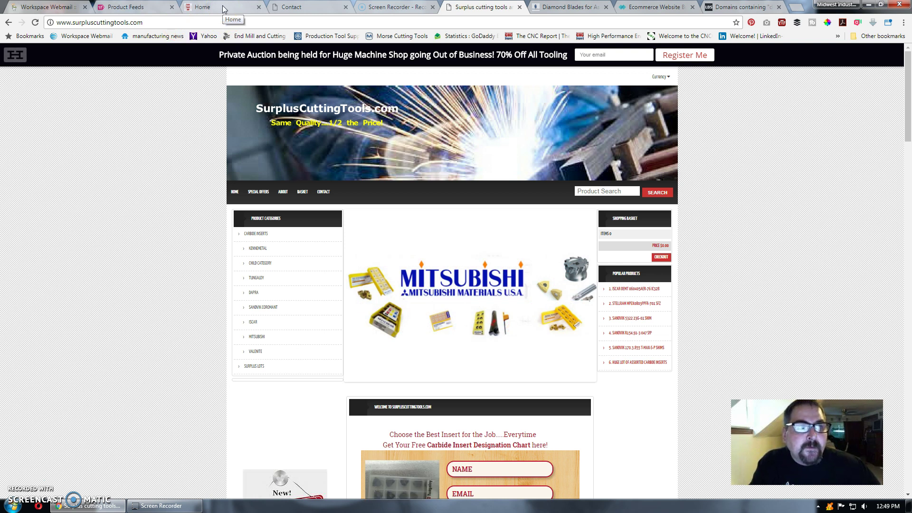
{"action": "left_click", "coordinate": [222, 9]}
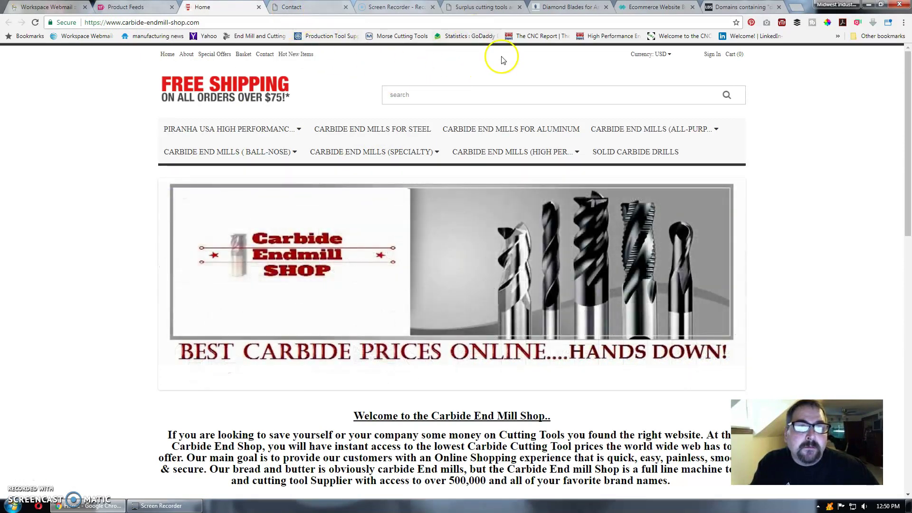
Switch to the Diamond Blade Guru storefront and scroll through its homepage
{"action": "left_click", "coordinate": [557, 8]}
{"action": "scroll", "coordinate": [535, 149], "scroll_direction": "down", "scroll_amount": 4}
{"action": "scroll", "coordinate": [539, 179], "scroll_direction": "down", "scroll_amount": 4}
{"action": "scroll", "coordinate": [538, 179], "scroll_direction": "down", "scroll_amount": 4}
{"action": "scroll", "coordinate": [538, 179], "scroll_direction": "down", "scroll_amount": 4}
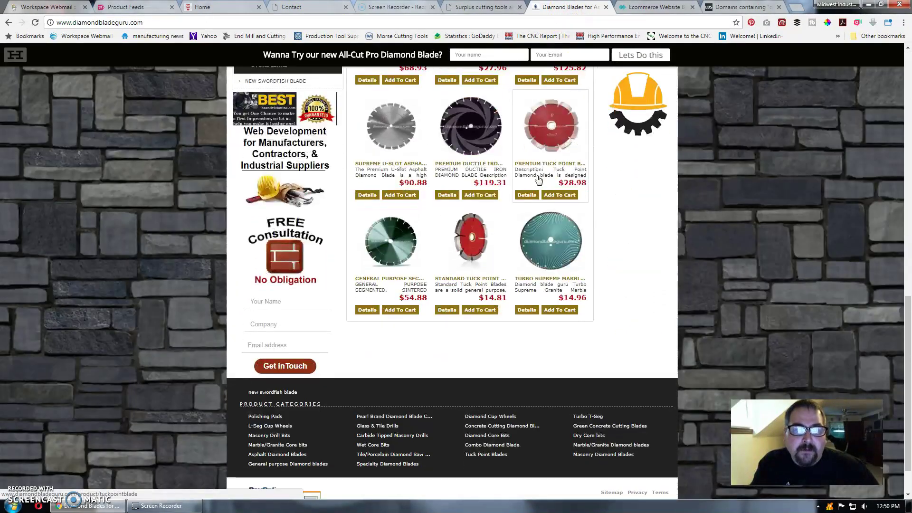
{"action": "scroll", "coordinate": [539, 179], "scroll_direction": "up", "scroll_amount": 4}
{"action": "scroll", "coordinate": [539, 179], "scroll_direction": "up", "scroll_amount": 4}
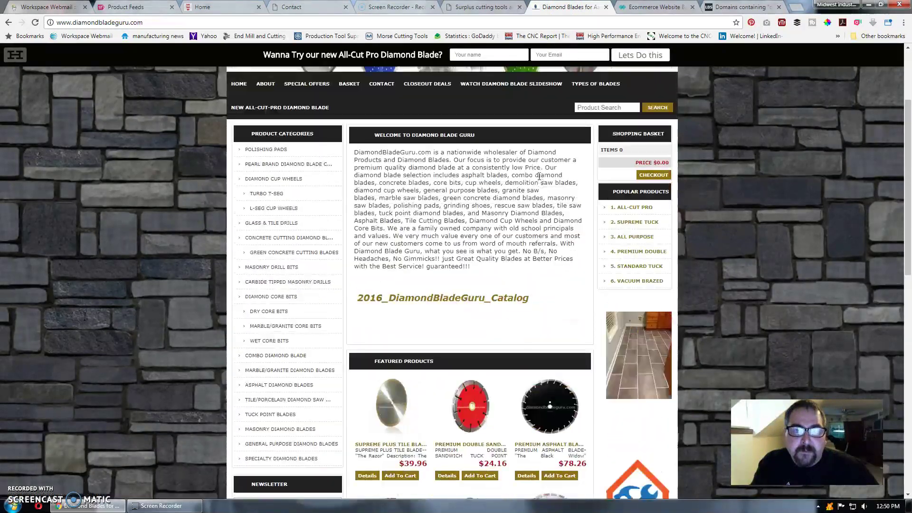
{"action": "scroll", "coordinate": [540, 177], "scroll_direction": "up", "scroll_amount": 3}
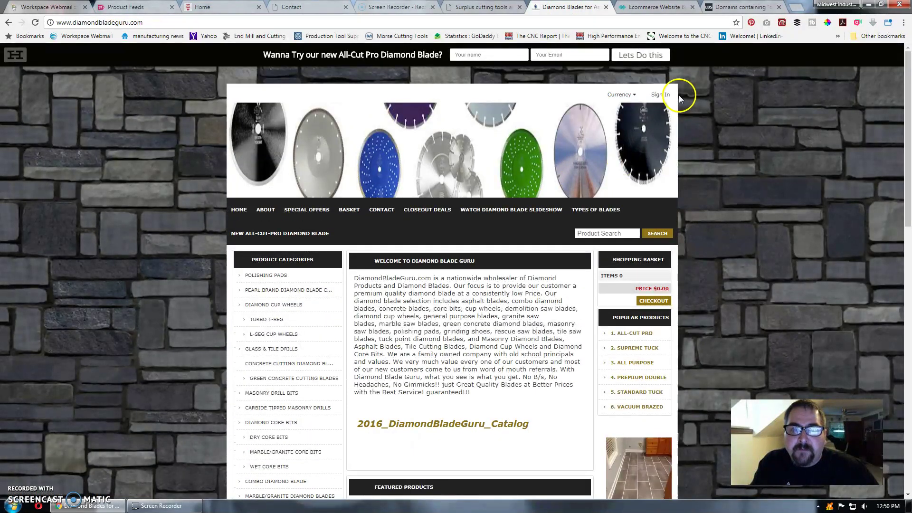
Return to Diamond Blade Guru after a brief tab switch and open the Watch Diamond Blade Slideshow page
{"action": "left_click", "coordinate": [492, 8]}
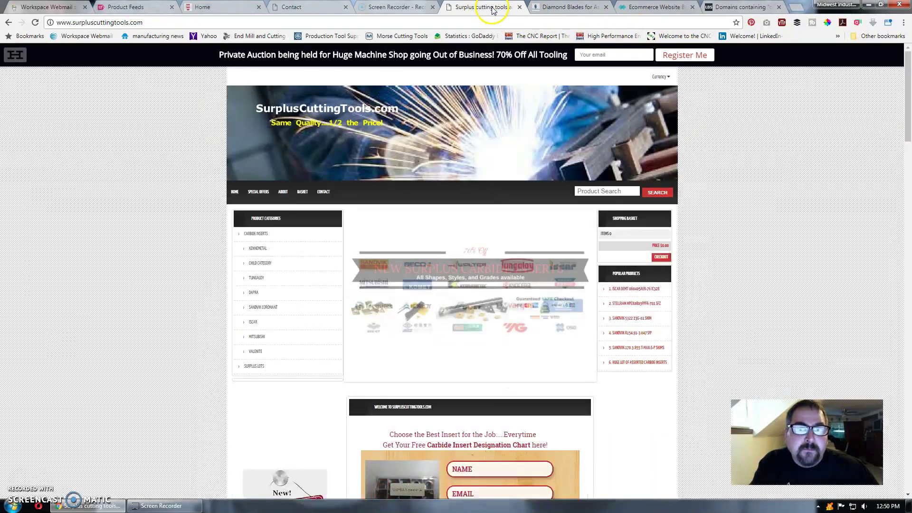
{"action": "left_click", "coordinate": [563, 7]}
{"action": "scroll", "coordinate": [561, 171], "scroll_direction": "down", "scroll_amount": 1}
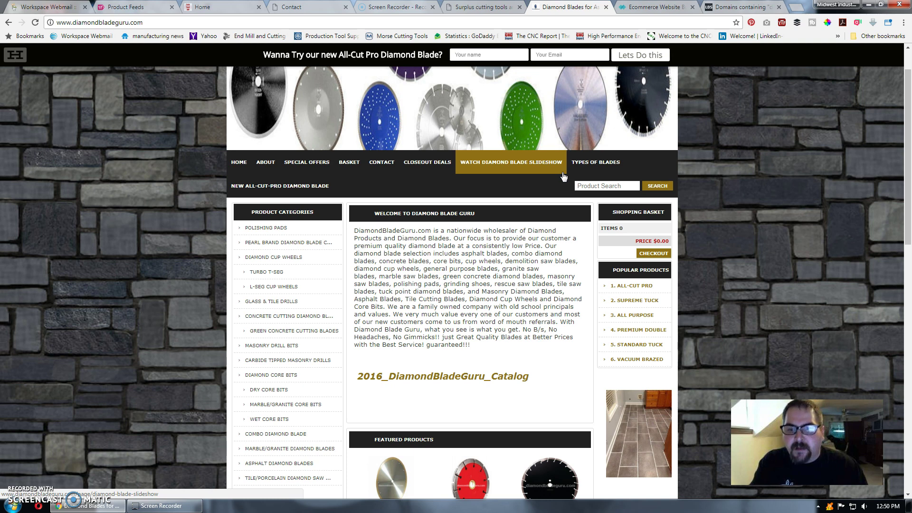
{"action": "scroll", "coordinate": [560, 185], "scroll_direction": "down", "scroll_amount": 1}
{"action": "scroll", "coordinate": [561, 190], "scroll_direction": "down", "scroll_amount": 7}
{"action": "scroll", "coordinate": [561, 198], "scroll_direction": "down", "scroll_amount": 3}
{"action": "scroll", "coordinate": [560, 203], "scroll_direction": "down", "scroll_amount": 3}
{"action": "scroll", "coordinate": [560, 203], "scroll_direction": "up", "scroll_amount": 4}
{"action": "scroll", "coordinate": [554, 204], "scroll_direction": "up", "scroll_amount": 5}
{"action": "scroll", "coordinate": [546, 205], "scroll_direction": "up", "scroll_amount": 4}
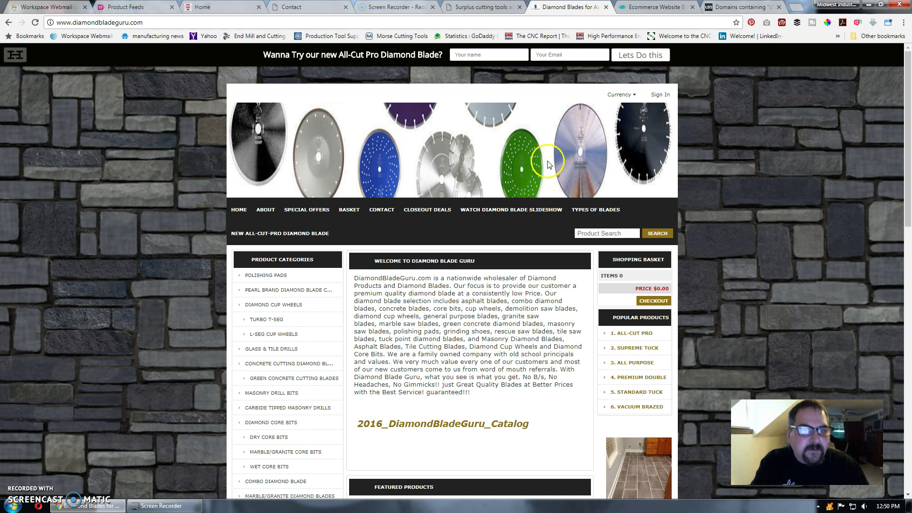
{"action": "left_click", "coordinate": [501, 214]}
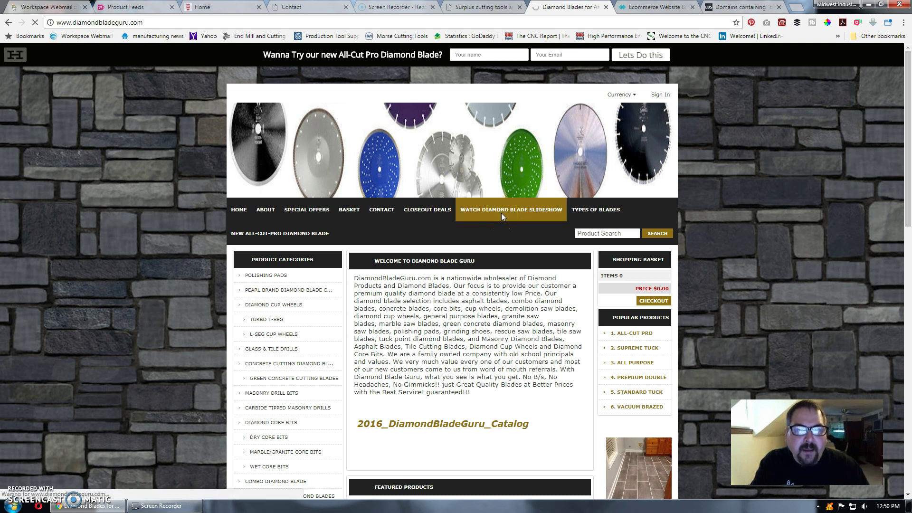
{"action": "left_click", "coordinate": [493, 231]}
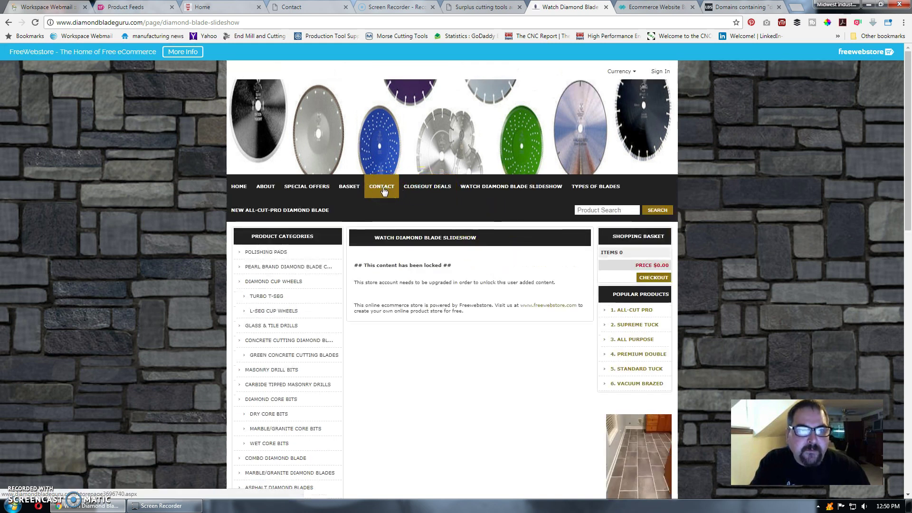
View Diamond Blade Guru's About page down to the catalog image, then switch to SurplusCuttingTools
{"action": "left_click_drag", "start_coordinate": [370, 189], "coordinate": [275, 192]}
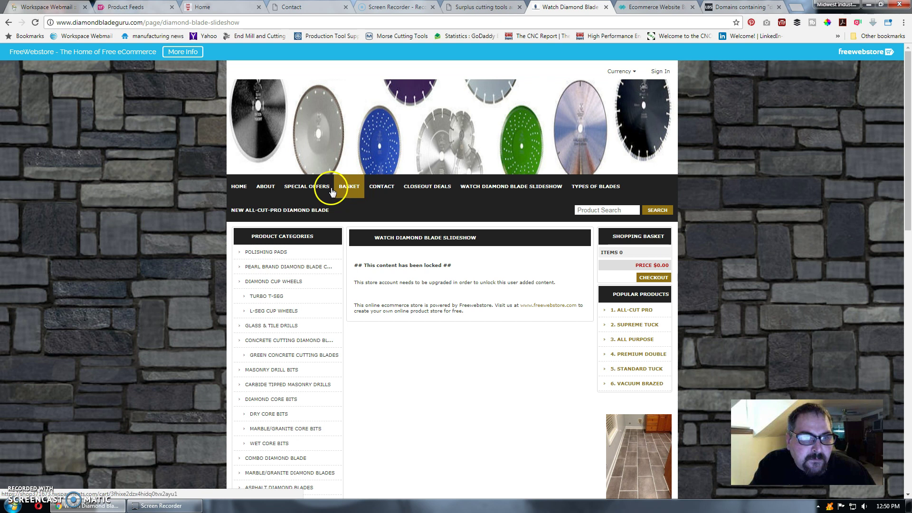
{"action": "left_click", "coordinate": [274, 192]}
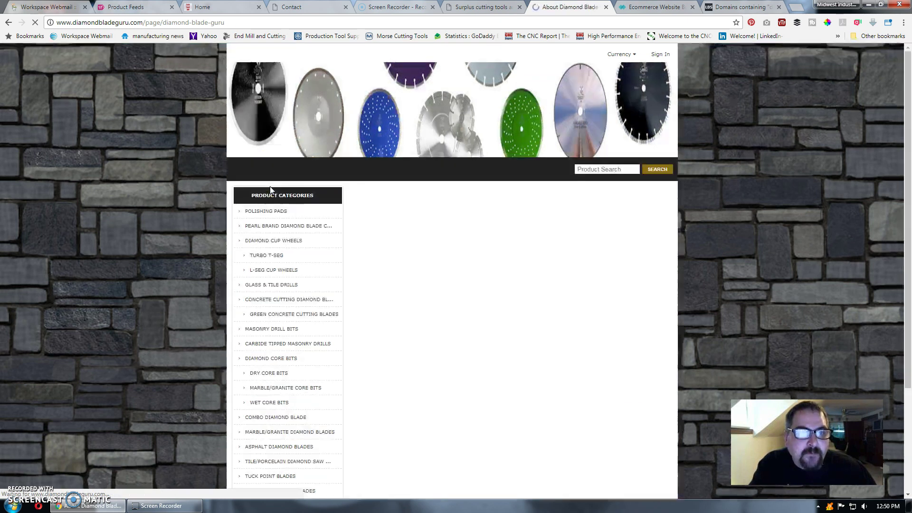
{"action": "scroll", "coordinate": [452, 259], "scroll_direction": "down", "scroll_amount": 3}
{"action": "scroll", "coordinate": [451, 259], "scroll_direction": "down", "scroll_amount": 2}
{"action": "scroll", "coordinate": [485, 304], "scroll_direction": "down", "scroll_amount": 2}
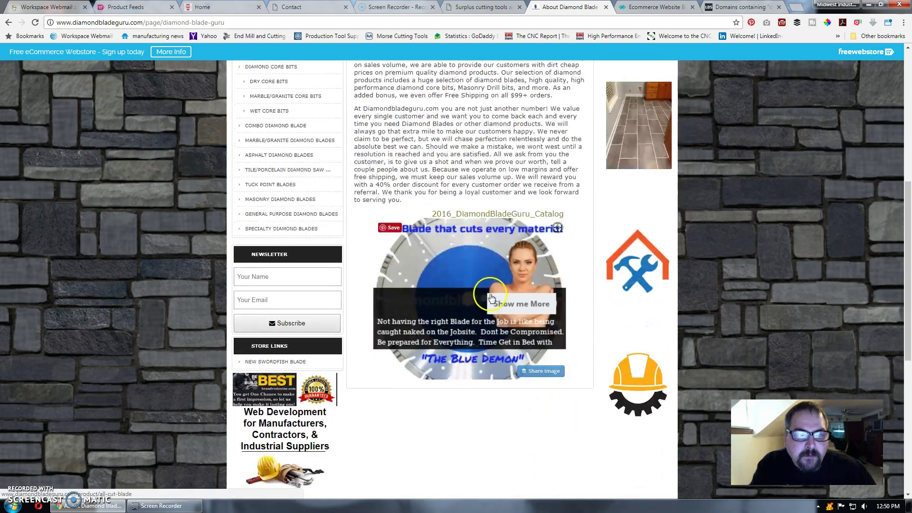
{"action": "scroll", "coordinate": [492, 189], "scroll_direction": "up", "scroll_amount": 7}
{"action": "left_click", "coordinate": [481, 8]}
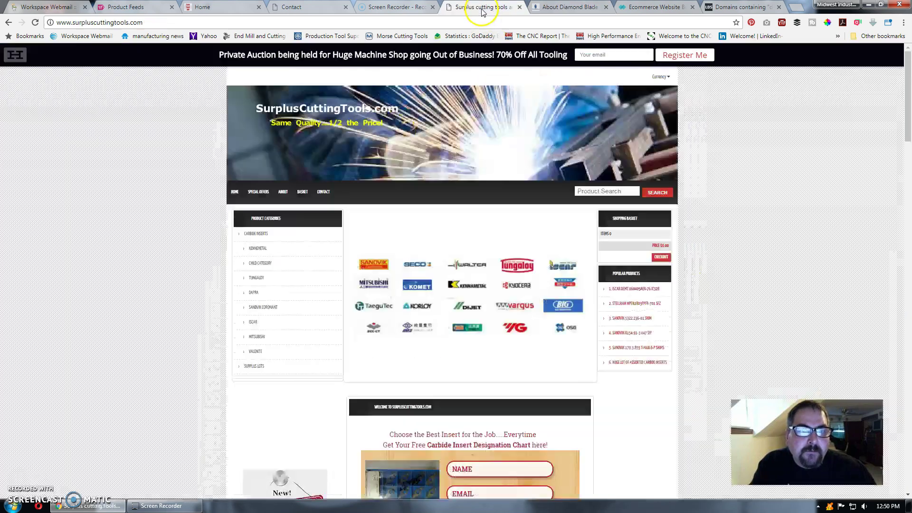
Glance over the CGW Abrasives contact form
{"action": "left_click", "coordinate": [288, 8]}
{"action": "scroll", "coordinate": [463, 211], "scroll_direction": "down", "scroll_amount": 2}
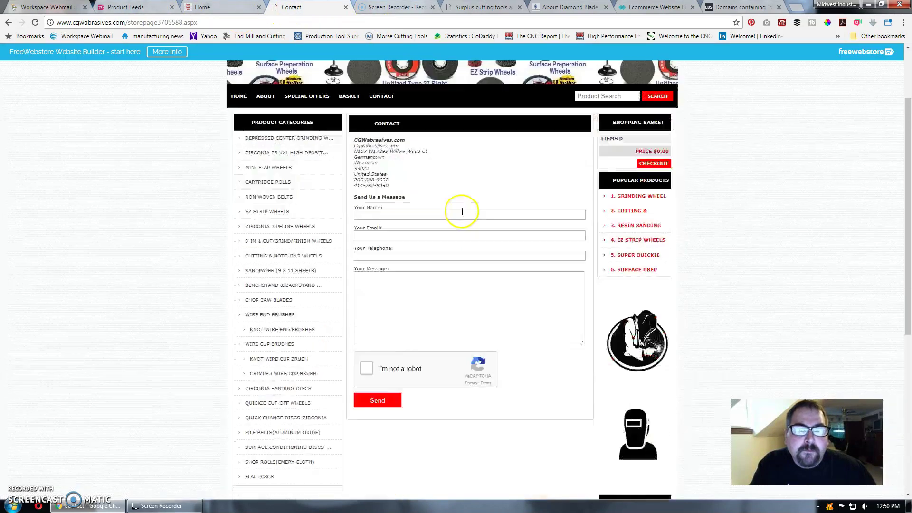
{"action": "scroll", "coordinate": [463, 211], "scroll_direction": "up", "scroll_amount": 2}
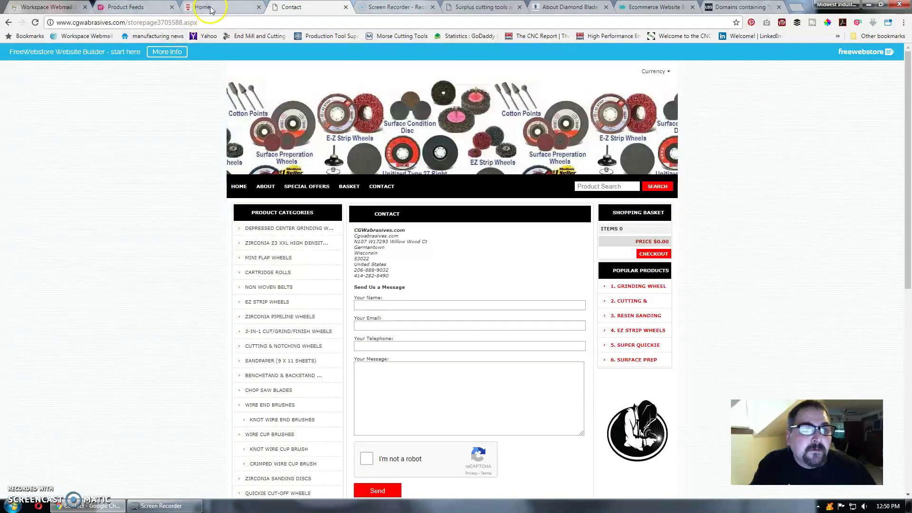
Return to the Carbide End Mill Shop home page and browse its featured products
{"action": "left_click", "coordinate": [211, 9]}
{"action": "scroll", "coordinate": [393, 220], "scroll_direction": "down", "scroll_amount": 1}
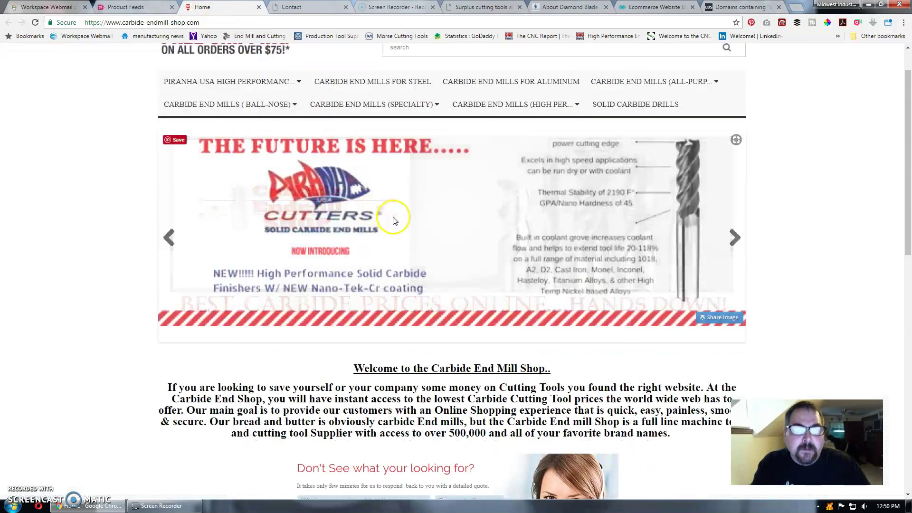
{"action": "scroll", "coordinate": [393, 221], "scroll_direction": "down", "scroll_amount": 2}
{"action": "scroll", "coordinate": [394, 221], "scroll_direction": "down", "scroll_amount": 2}
{"action": "scroll", "coordinate": [396, 221], "scroll_direction": "down", "scroll_amount": 2}
{"action": "scroll", "coordinate": [398, 221], "scroll_direction": "down", "scroll_amount": 1}
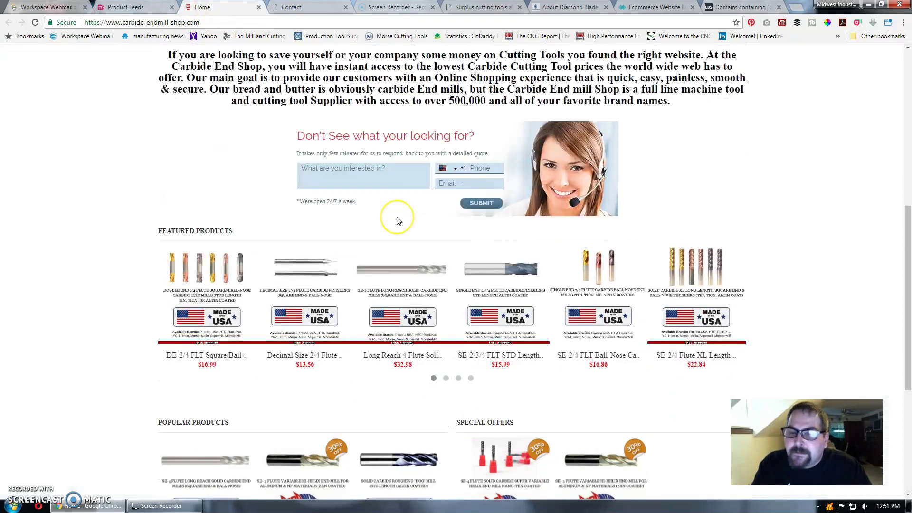
{"action": "scroll", "coordinate": [399, 221], "scroll_direction": "down", "scroll_amount": 1}
{"action": "scroll", "coordinate": [398, 220], "scroll_direction": "down", "scroll_amount": 2}
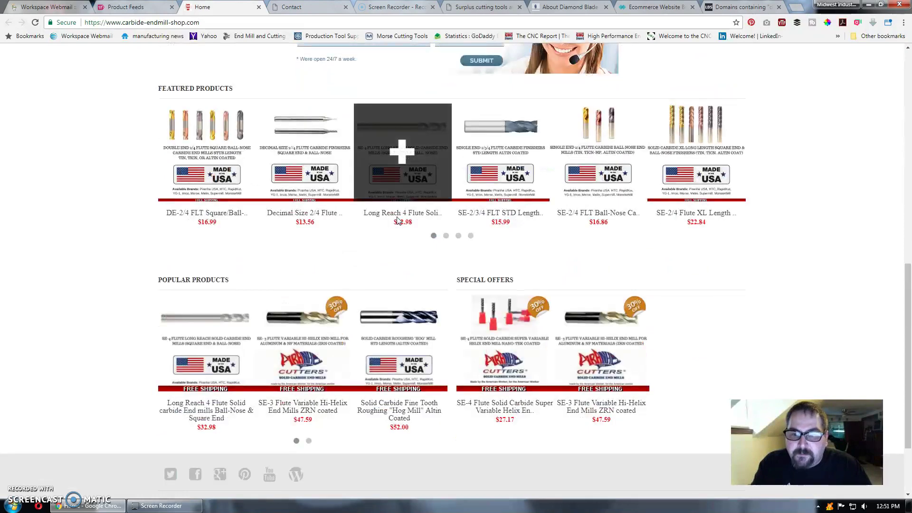
{"action": "scroll", "coordinate": [399, 220], "scroll_direction": "up", "scroll_amount": 1}
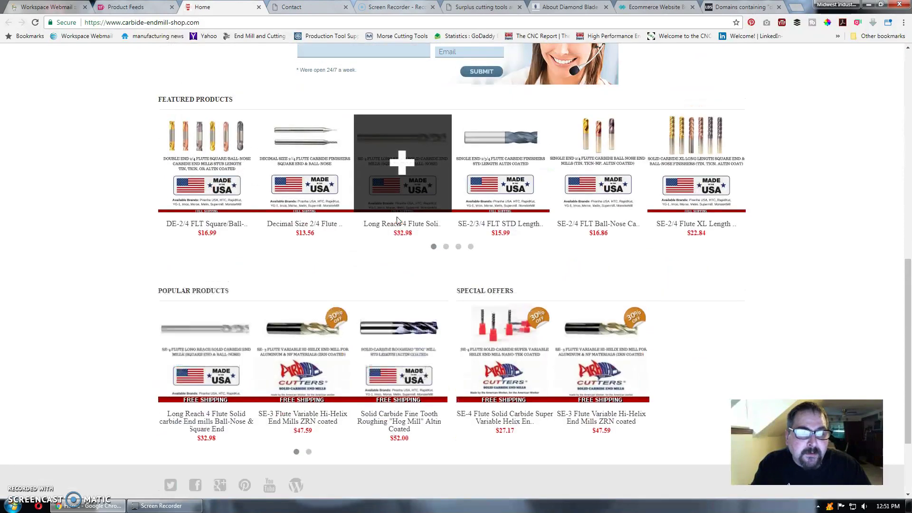
{"action": "scroll", "coordinate": [398, 218], "scroll_direction": "up", "scroll_amount": 2}
{"action": "scroll", "coordinate": [398, 217], "scroll_direction": "up", "scroll_amount": 1}
{"action": "scroll", "coordinate": [398, 216], "scroll_direction": "up", "scroll_amount": 2}
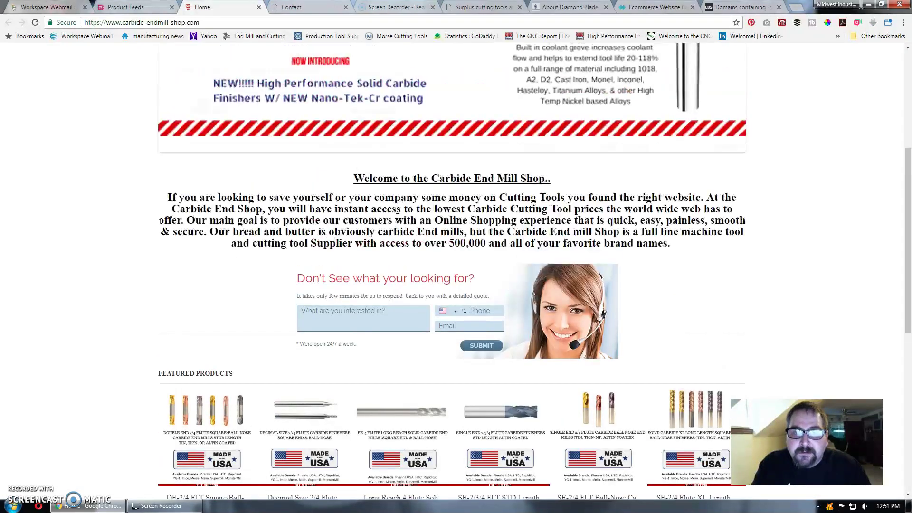
{"action": "scroll", "coordinate": [398, 216], "scroll_direction": "up", "scroll_amount": 2}
{"action": "scroll", "coordinate": [397, 218], "scroll_direction": "up", "scroll_amount": 1}
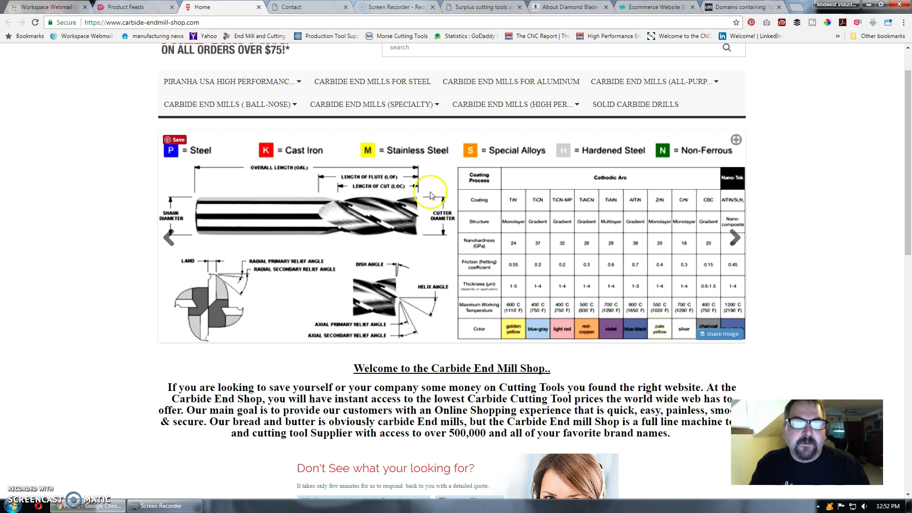
{"action": "left_click", "coordinate": [448, 212]}
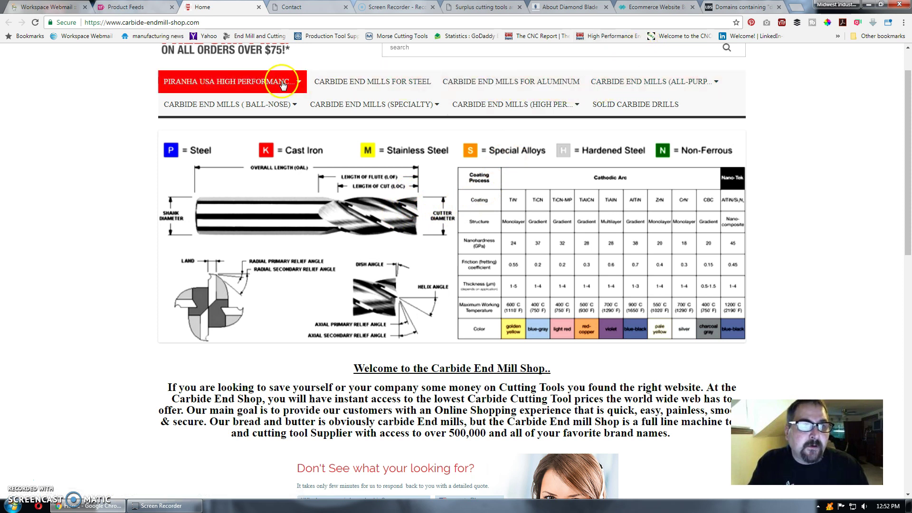
{"action": "scroll", "coordinate": [284, 88], "scroll_direction": "up", "scroll_amount": 1}
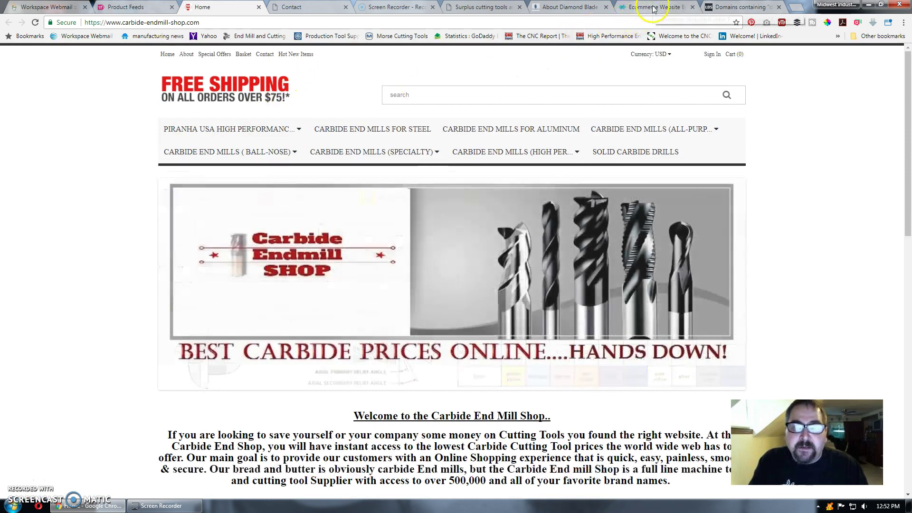
Switch to the Ecommerce Website Builder Training Course page with its $49.99 enrollment offer
{"action": "left_click", "coordinate": [654, 8]}
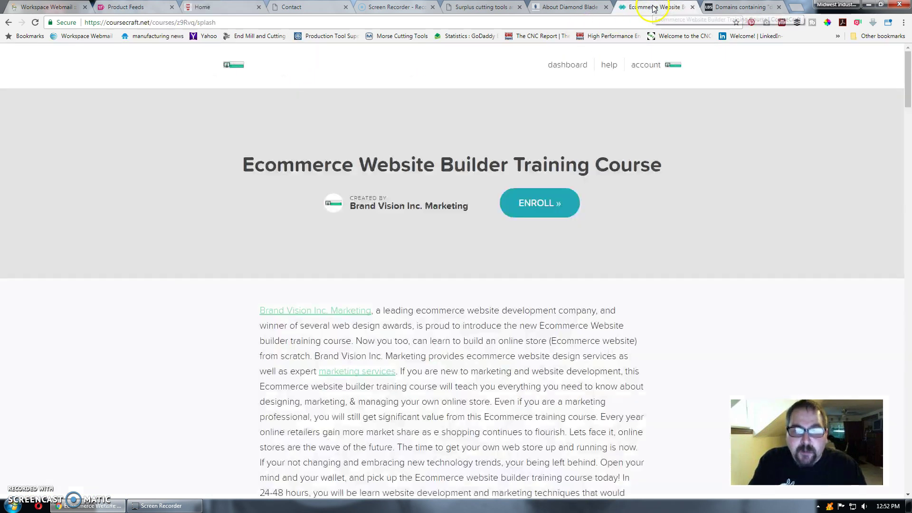
{"action": "scroll", "coordinate": [614, 196], "scroll_direction": "down", "scroll_amount": 5}
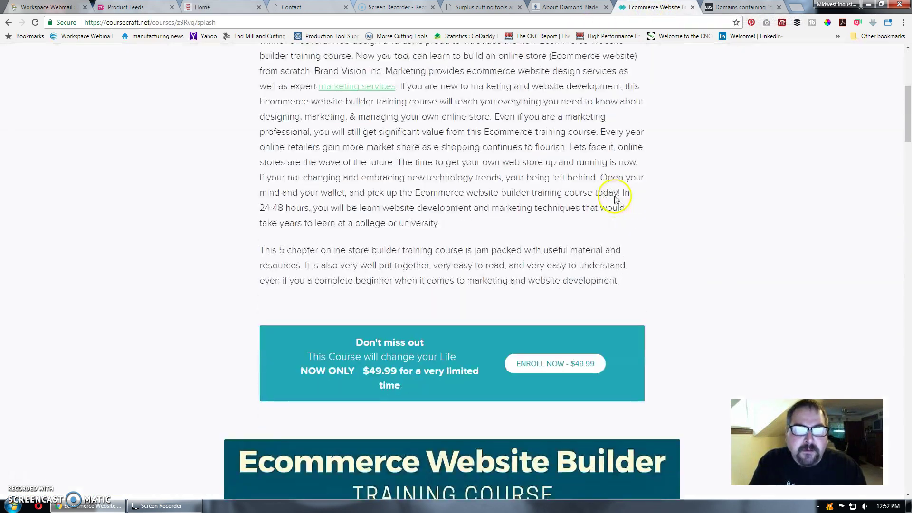
{"action": "scroll", "coordinate": [616, 195], "scroll_direction": "down", "scroll_amount": 7}
{"action": "scroll", "coordinate": [618, 195], "scroll_direction": "down", "scroll_amount": 1}
{"action": "scroll", "coordinate": [620, 195], "scroll_direction": "down", "scroll_amount": 2}
{"action": "scroll", "coordinate": [620, 195], "scroll_direction": "up", "scroll_amount": 5}
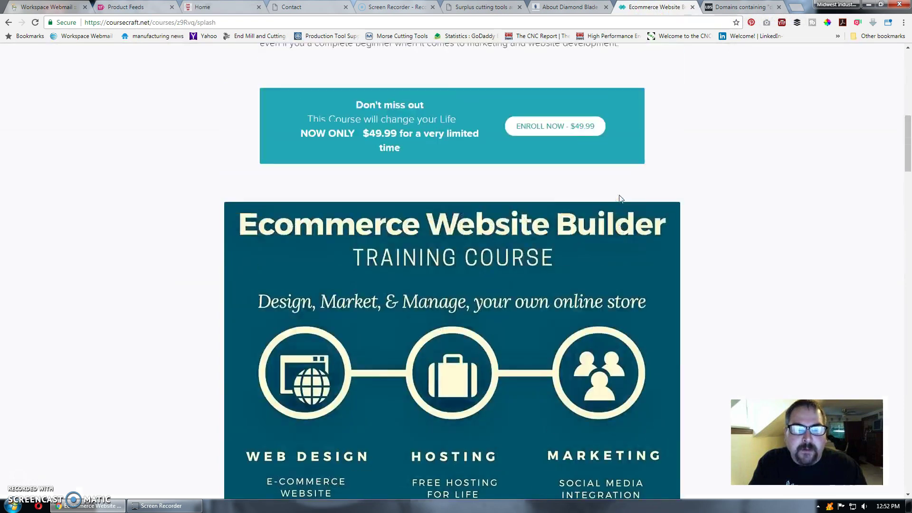
{"action": "scroll", "coordinate": [620, 195], "scroll_direction": "up", "scroll_amount": 3}
Read through the course description and infographic
{"action": "scroll", "coordinate": [619, 194], "scroll_direction": "down", "scroll_amount": 1}
{"action": "scroll", "coordinate": [620, 195], "scroll_direction": "down", "scroll_amount": 4}
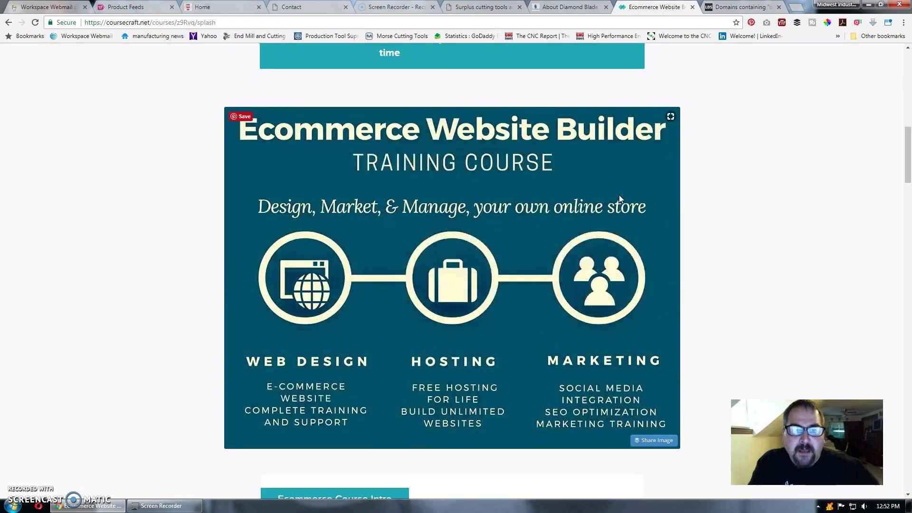
{"action": "scroll", "coordinate": [620, 197], "scroll_direction": "down", "scroll_amount": 4}
{"action": "scroll", "coordinate": [619, 196], "scroll_direction": "up", "scroll_amount": 3}
{"action": "scroll", "coordinate": [621, 199], "scroll_direction": "up", "scroll_amount": 5}
{"action": "scroll", "coordinate": [644, 196], "scroll_direction": "up", "scroll_amount": 1}
{"action": "scroll", "coordinate": [644, 195], "scroll_direction": "up", "scroll_amount": 2}
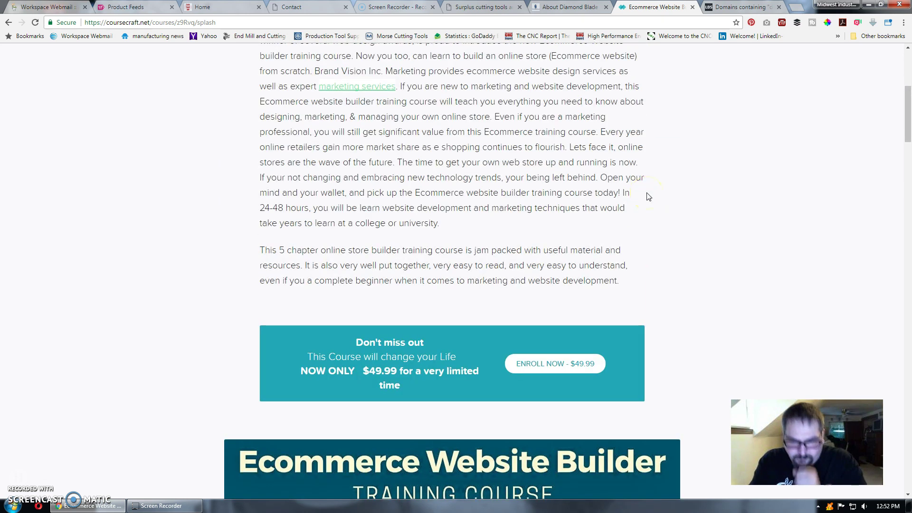
{"action": "scroll", "coordinate": [650, 195], "scroll_direction": "down", "scroll_amount": 3}
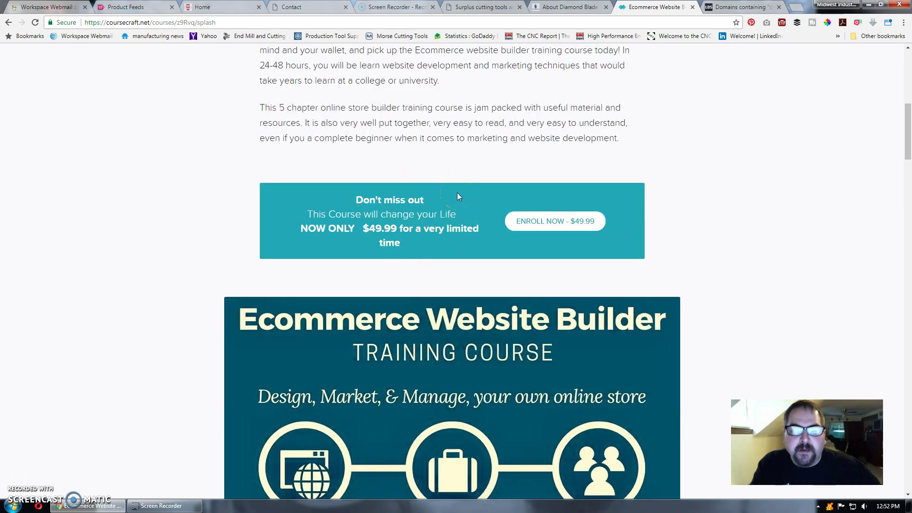
Skim down past the WebSite Design and Ecommerce 1 lessons, then back up
{"action": "scroll", "coordinate": [458, 195], "scroll_direction": "down", "scroll_amount": 3}
{"action": "scroll", "coordinate": [457, 195], "scroll_direction": "down", "scroll_amount": 5}
{"action": "scroll", "coordinate": [458, 195], "scroll_direction": "down", "scroll_amount": 4}
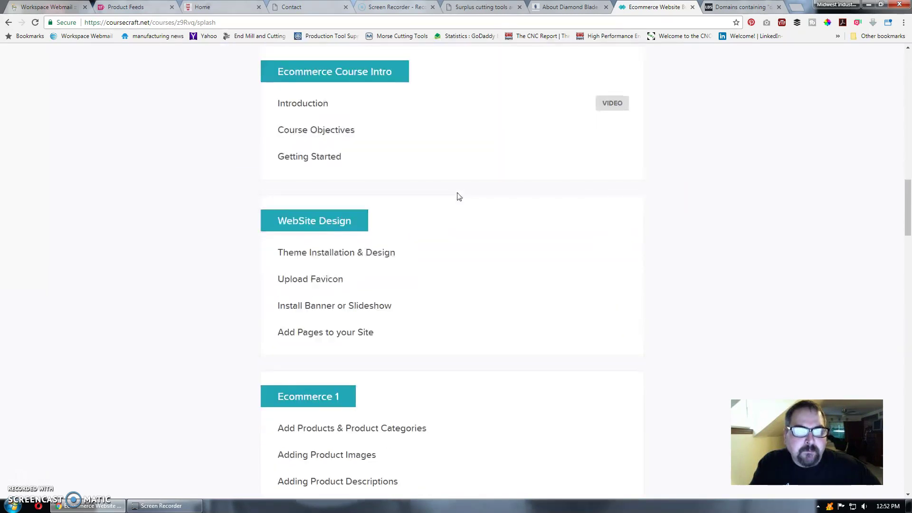
{"action": "scroll", "coordinate": [459, 196], "scroll_direction": "down", "scroll_amount": 1}
{"action": "scroll", "coordinate": [457, 195], "scroll_direction": "down", "scroll_amount": 9}
{"action": "scroll", "coordinate": [458, 195], "scroll_direction": "down", "scroll_amount": 6}
{"action": "scroll", "coordinate": [465, 192], "scroll_direction": "down", "scroll_amount": 8}
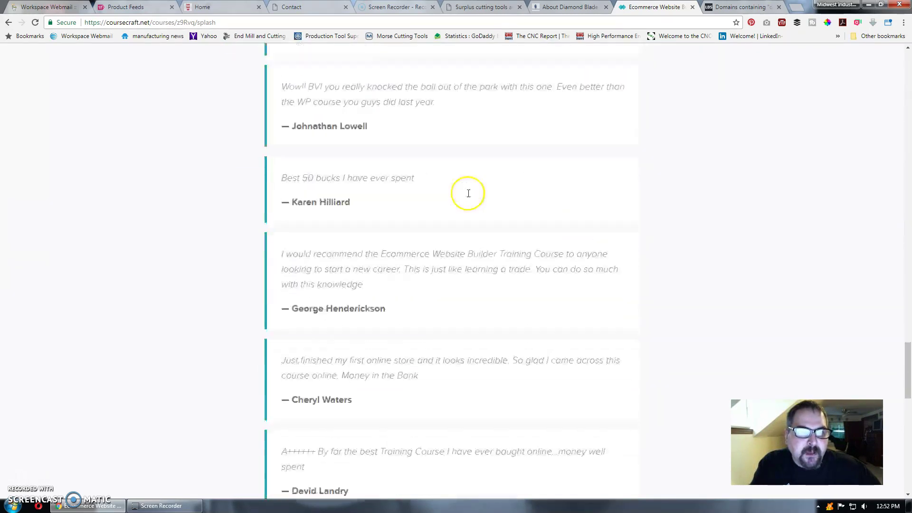
{"action": "scroll", "coordinate": [469, 193], "scroll_direction": "down", "scroll_amount": 4}
{"action": "scroll", "coordinate": [468, 194], "scroll_direction": "down", "scroll_amount": 6}
{"action": "scroll", "coordinate": [469, 195], "scroll_direction": "down", "scroll_amount": 4}
{"action": "scroll", "coordinate": [471, 199], "scroll_direction": "down", "scroll_amount": 1}
{"action": "scroll", "coordinate": [470, 198], "scroll_direction": "up", "scroll_amount": 5}
{"action": "scroll", "coordinate": [470, 199], "scroll_direction": "up", "scroll_amount": 6}
{"action": "scroll", "coordinate": [471, 199], "scroll_direction": "up", "scroll_amount": 8}
{"action": "scroll", "coordinate": [470, 199], "scroll_direction": "up", "scroll_amount": 9}
{"action": "scroll", "coordinate": [470, 199], "scroll_direction": "up", "scroll_amount": 7}
{"action": "scroll", "coordinate": [471, 199], "scroll_direction": "up", "scroll_amount": 6}
{"action": "scroll", "coordinate": [470, 199], "scroll_direction": "up", "scroll_amount": 4}
{"action": "scroll", "coordinate": [473, 199], "scroll_direction": "up", "scroll_amount": 2}
Move down the curriculum to the E commerce 2 and Marketing lessons
{"action": "left_click", "coordinate": [476, 203]}
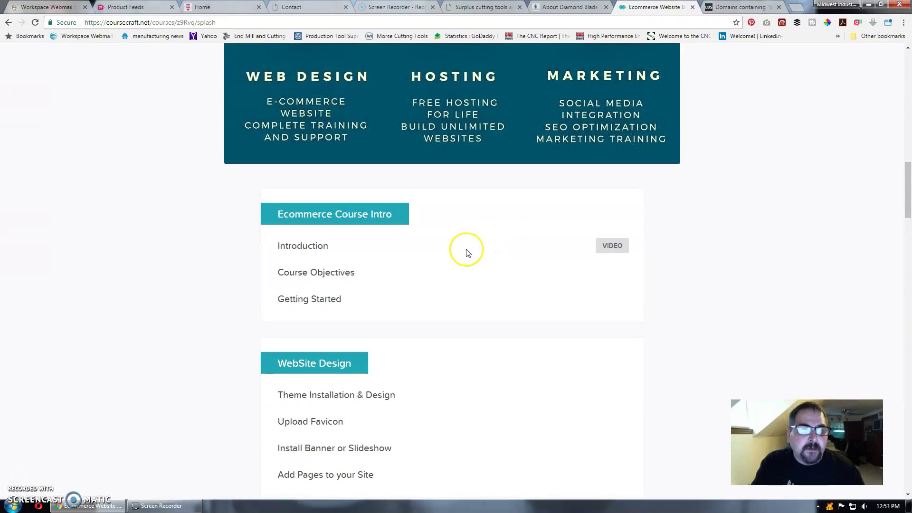
{"action": "scroll", "coordinate": [418, 240], "scroll_direction": "down", "scroll_amount": 1}
{"action": "scroll", "coordinate": [423, 239], "scroll_direction": "down", "scroll_amount": 1}
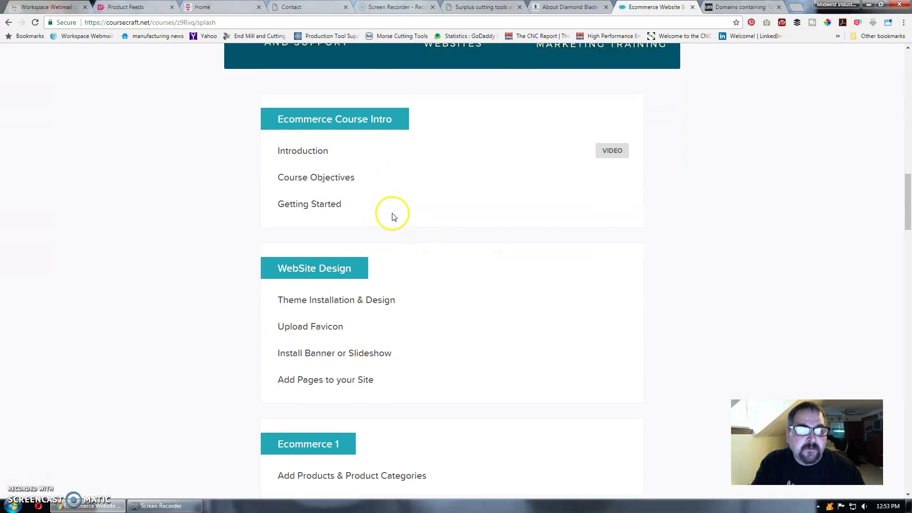
{"action": "scroll", "coordinate": [444, 210], "scroll_direction": "down", "scroll_amount": 1}
{"action": "scroll", "coordinate": [442, 208], "scroll_direction": "down", "scroll_amount": 2}
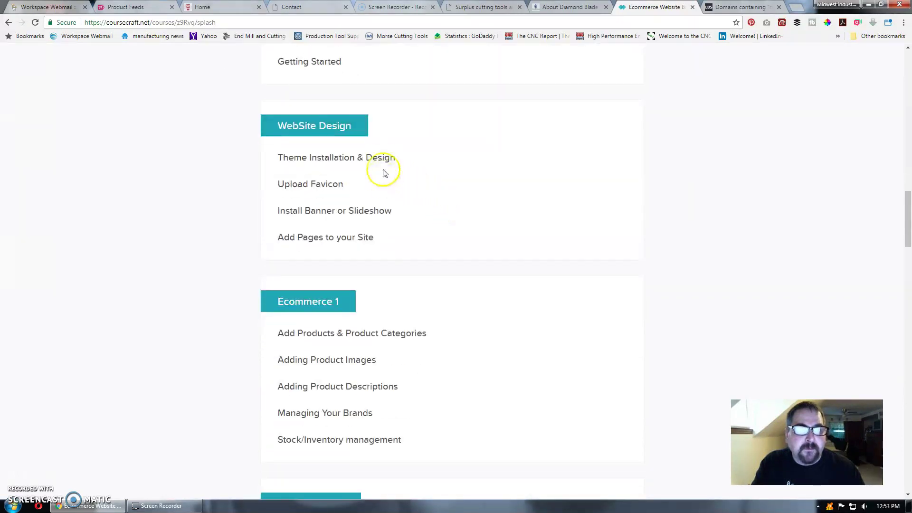
{"action": "scroll", "coordinate": [401, 228], "scroll_direction": "down", "scroll_amount": 3}
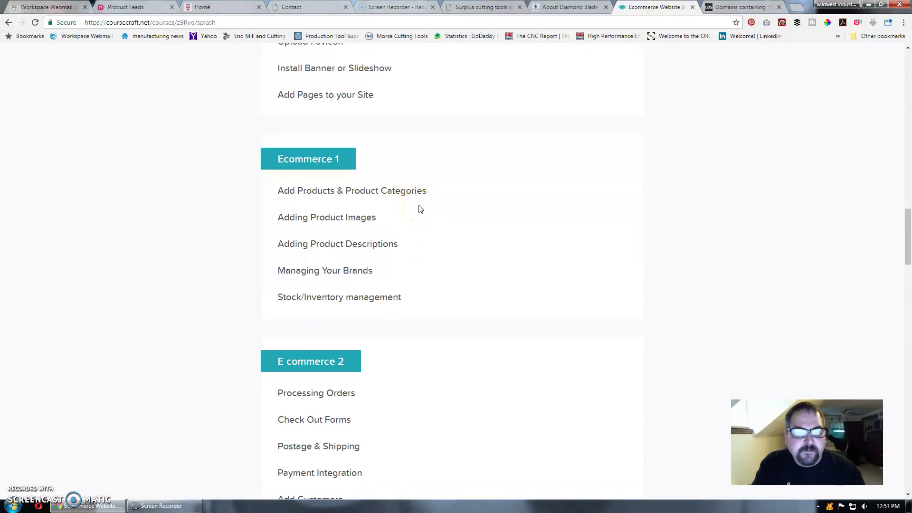
{"action": "scroll", "coordinate": [421, 209], "scroll_direction": "down", "scroll_amount": 1}
{"action": "scroll", "coordinate": [421, 208], "scroll_direction": "down", "scroll_amount": 1}
{"action": "scroll", "coordinate": [420, 207], "scroll_direction": "down", "scroll_amount": 1}
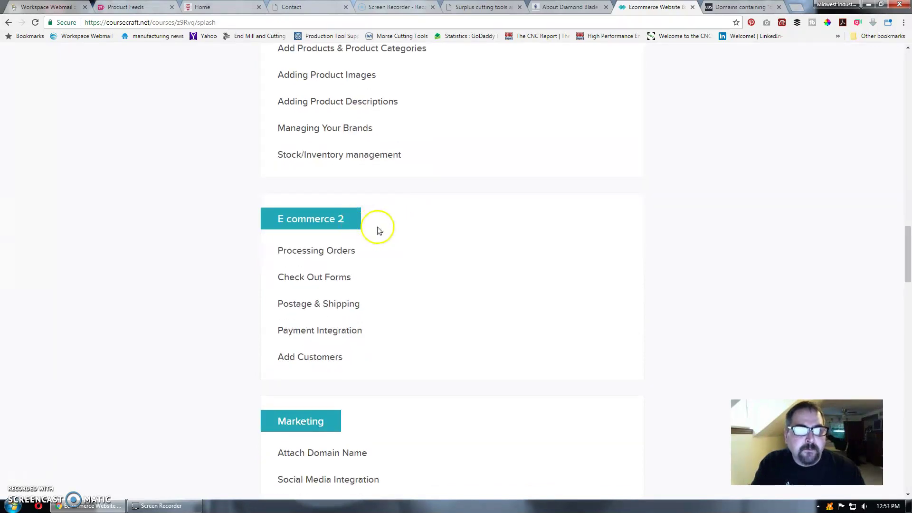
{"action": "scroll", "coordinate": [377, 230], "scroll_direction": "down", "scroll_amount": 1}
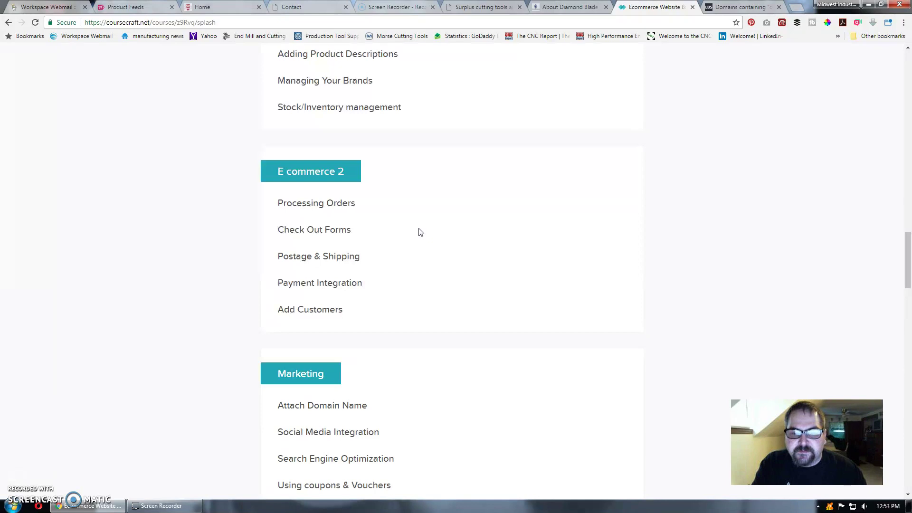
Read the Marketing and Launching Your Store lessons and the student testimonials
{"action": "scroll", "coordinate": [420, 231], "scroll_direction": "down", "scroll_amount": 2}
{"action": "scroll", "coordinate": [416, 229], "scroll_direction": "down", "scroll_amount": 2}
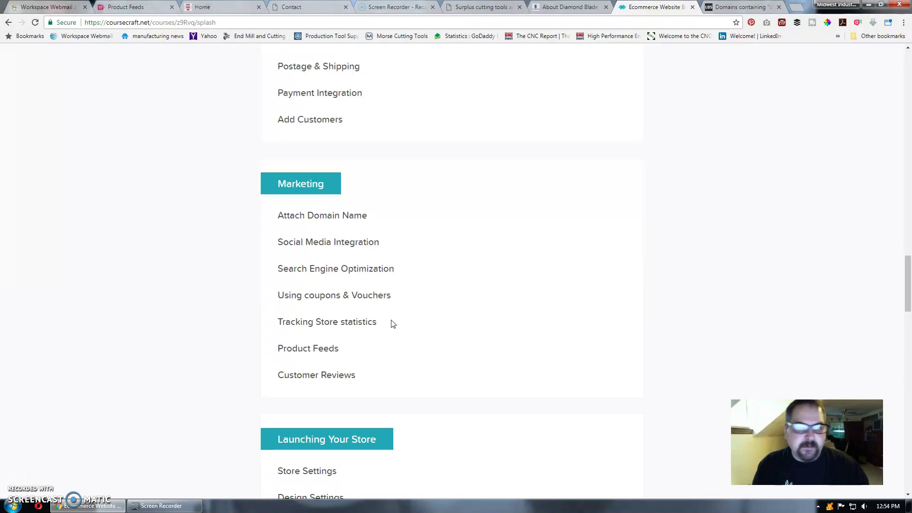
{"action": "scroll", "coordinate": [403, 317], "scroll_direction": "down", "scroll_amount": 3}
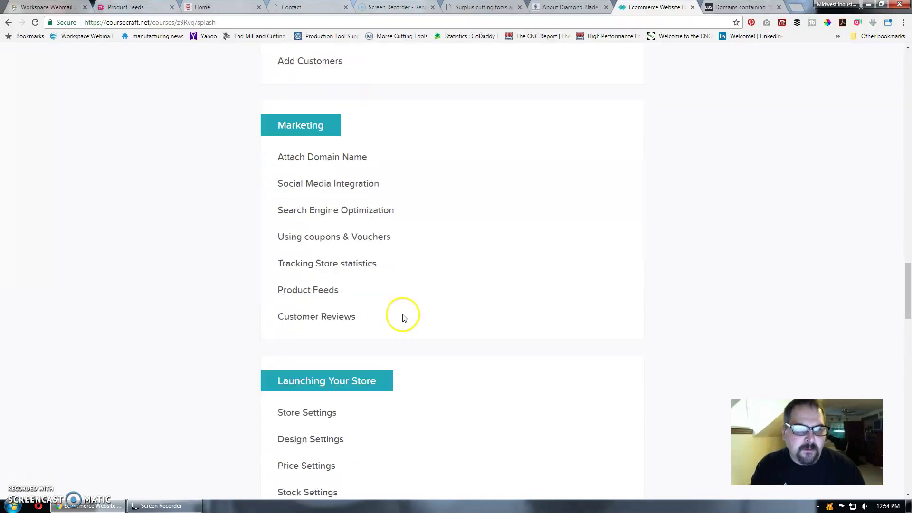
{"action": "scroll", "coordinate": [403, 317], "scroll_direction": "up", "scroll_amount": 7}
{"action": "scroll", "coordinate": [404, 318], "scroll_direction": "up", "scroll_amount": 7}
{"action": "scroll", "coordinate": [409, 317], "scroll_direction": "up", "scroll_amount": 5}
{"action": "scroll", "coordinate": [413, 317], "scroll_direction": "down", "scroll_amount": 3}
{"action": "scroll", "coordinate": [413, 317], "scroll_direction": "down", "scroll_amount": 4}
{"action": "scroll", "coordinate": [413, 317], "scroll_direction": "down", "scroll_amount": 8}
{"action": "scroll", "coordinate": [413, 317], "scroll_direction": "down", "scroll_amount": 5}
{"action": "scroll", "coordinate": [413, 317], "scroll_direction": "down", "scroll_amount": 2}
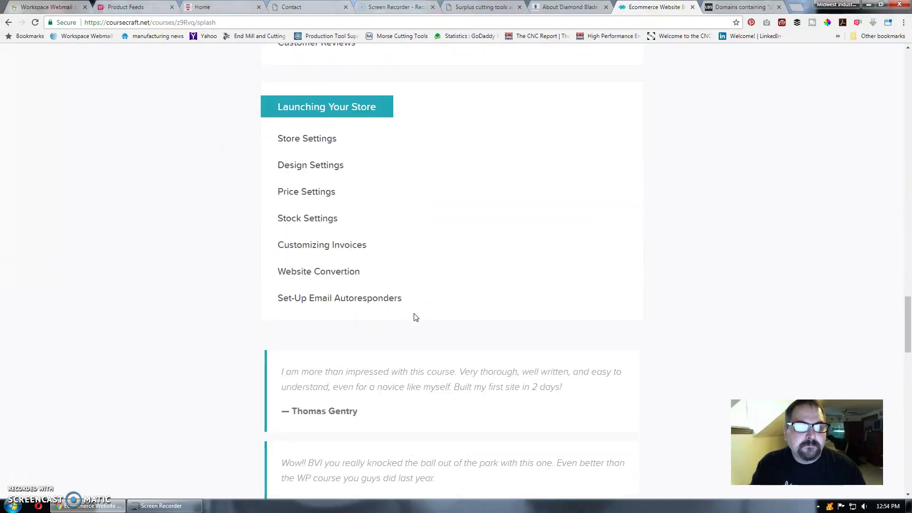
{"action": "scroll", "coordinate": [430, 320], "scroll_direction": "down", "scroll_amount": 3}
{"action": "scroll", "coordinate": [433, 323], "scroll_direction": "down", "scroll_amount": 2}
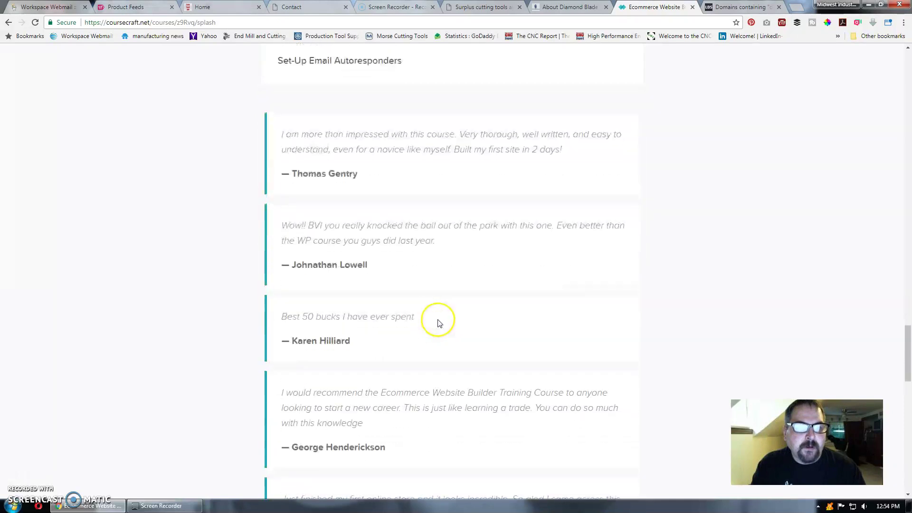
Return to the course title and enroll offer at the top of the page
{"action": "scroll", "coordinate": [472, 323], "scroll_direction": "up", "scroll_amount": 5}
{"action": "scroll", "coordinate": [472, 323], "scroll_direction": "up", "scroll_amount": 6}
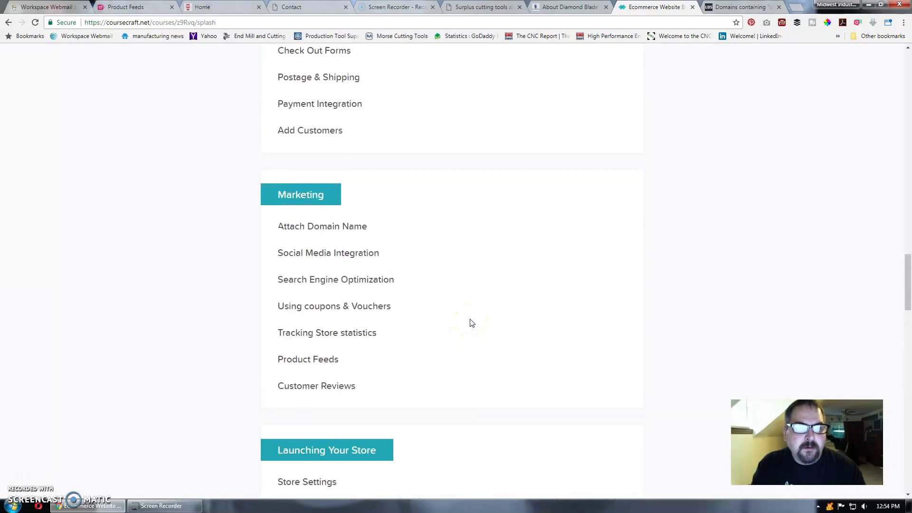
{"action": "scroll", "coordinate": [472, 323], "scroll_direction": "up", "scroll_amount": 6}
{"action": "scroll", "coordinate": [471, 323], "scroll_direction": "up", "scroll_amount": 4}
{"action": "scroll", "coordinate": [472, 323], "scroll_direction": "up", "scroll_amount": 2}
{"action": "scroll", "coordinate": [471, 324], "scroll_direction": "up", "scroll_amount": 6}
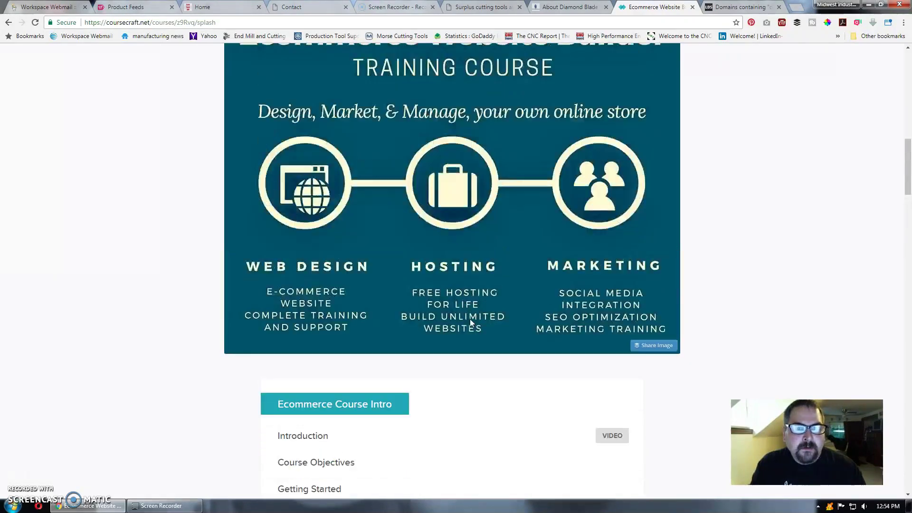
{"action": "scroll", "coordinate": [473, 323], "scroll_direction": "up", "scroll_amount": 7}
{"action": "scroll", "coordinate": [472, 323], "scroll_direction": "up", "scroll_amount": 8}
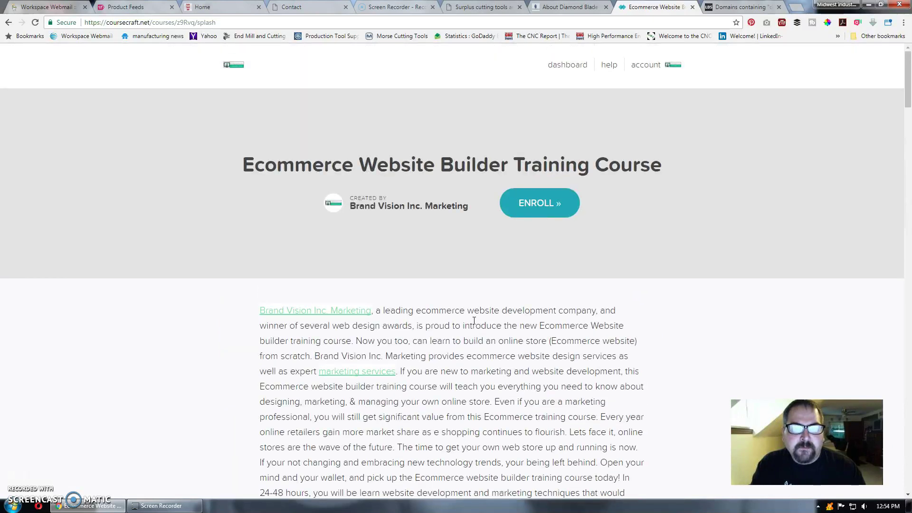
Scroll the module list down to the Launching Your Store lessons, ending at Set-Up Email Autoresponders
{"action": "left_click", "coordinate": [481, 325]}
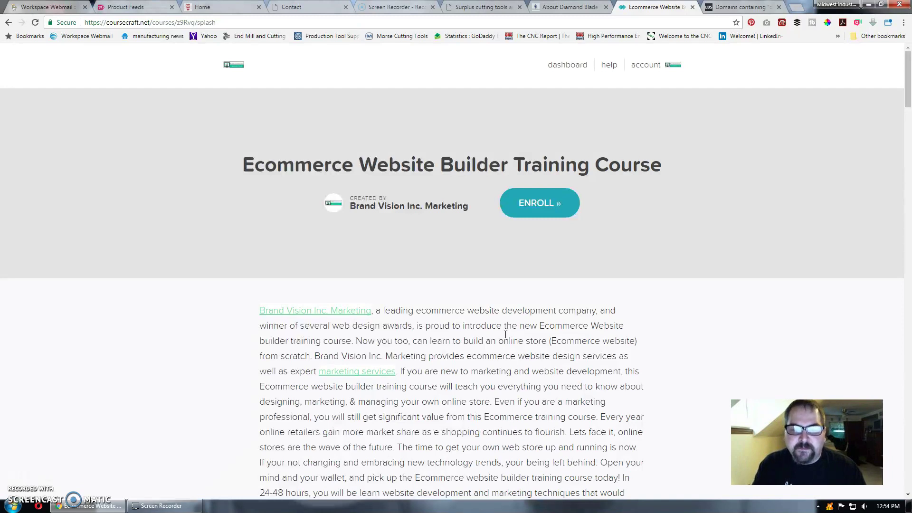
{"action": "scroll", "coordinate": [507, 337], "scroll_direction": "down", "scroll_amount": 5}
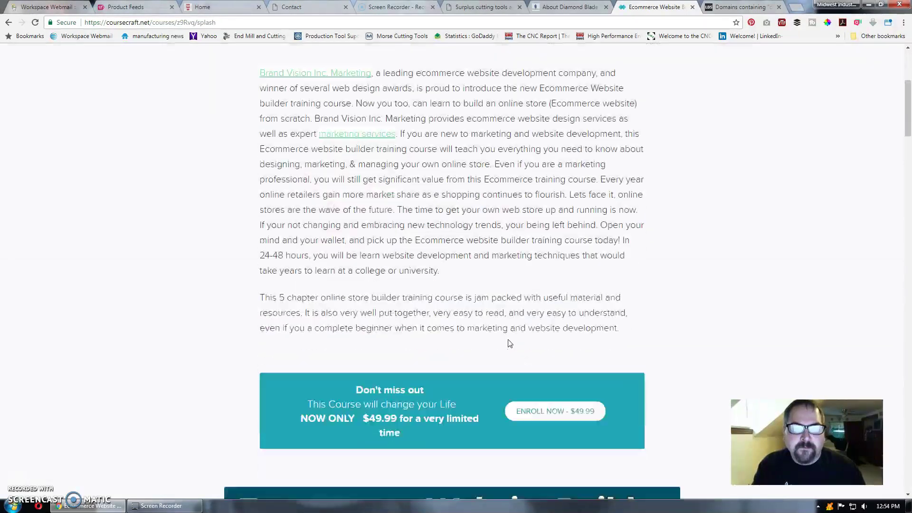
{"action": "scroll", "coordinate": [509, 340], "scroll_direction": "down", "scroll_amount": 5}
{"action": "scroll", "coordinate": [508, 339], "scroll_direction": "down", "scroll_amount": 5}
{"action": "scroll", "coordinate": [510, 340], "scroll_direction": "down", "scroll_amount": 5}
{"action": "scroll", "coordinate": [512, 343], "scroll_direction": "down", "scroll_amount": 4}
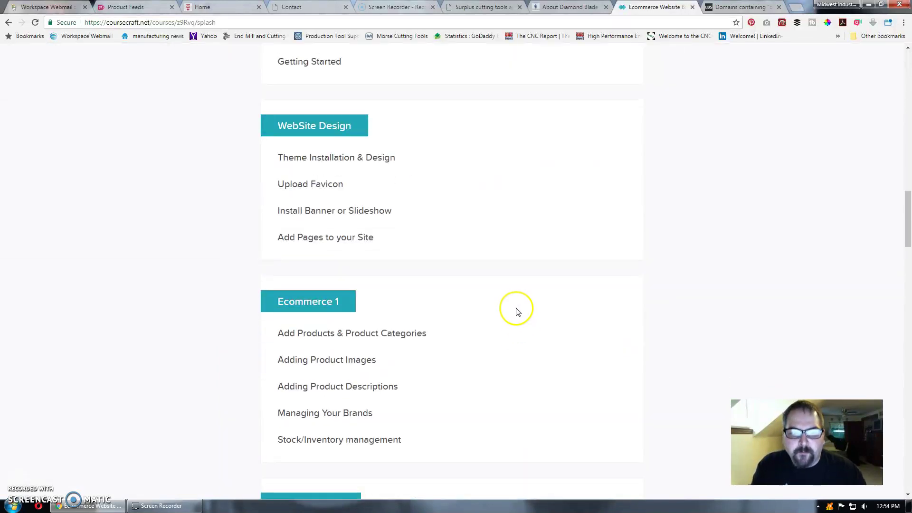
{"action": "scroll", "coordinate": [518, 311], "scroll_direction": "down", "scroll_amount": 4}
{"action": "scroll", "coordinate": [518, 310], "scroll_direction": "down", "scroll_amount": 2}
{"action": "scroll", "coordinate": [518, 310], "scroll_direction": "down", "scroll_amount": 2}
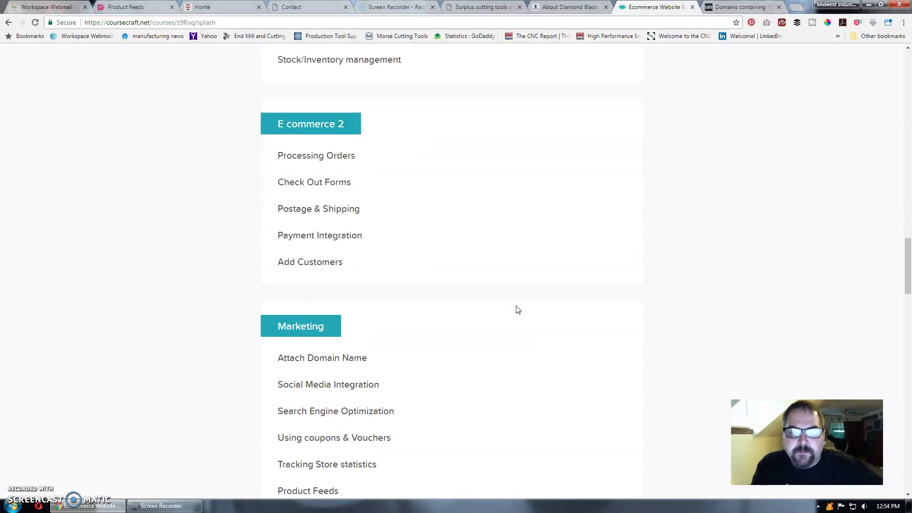
{"action": "scroll", "coordinate": [518, 310], "scroll_direction": "down", "scroll_amount": 1}
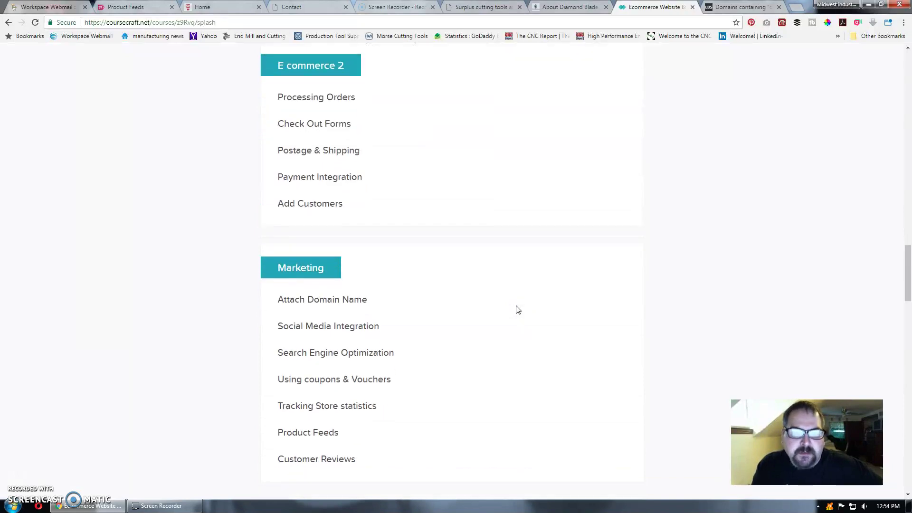
{"action": "scroll", "coordinate": [518, 310], "scroll_direction": "down", "scroll_amount": 2}
{"action": "scroll", "coordinate": [518, 310], "scroll_direction": "down", "scroll_amount": 3}
{"action": "scroll", "coordinate": [518, 311], "scroll_direction": "down", "scroll_amount": 3}
{"action": "scroll", "coordinate": [518, 310], "scroll_direction": "down", "scroll_amount": 1}
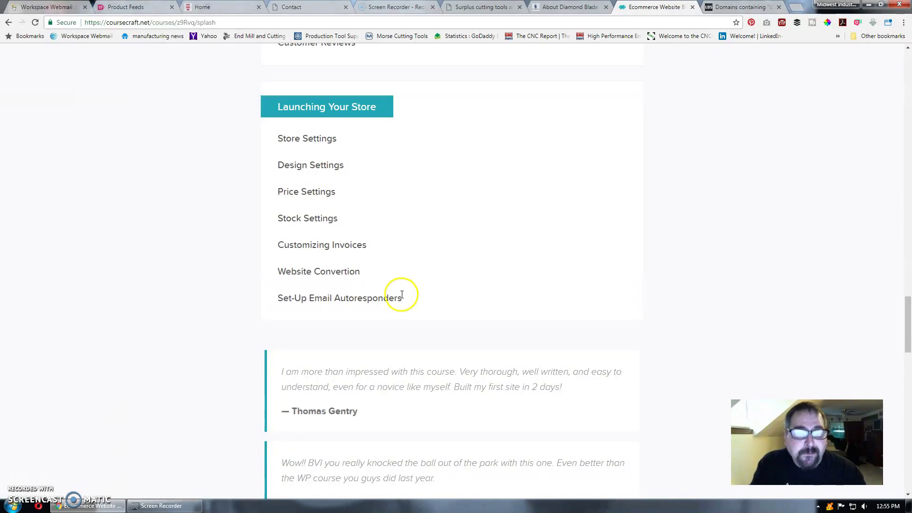
Read through the student testimonials below the curriculum
{"action": "scroll", "coordinate": [402, 295], "scroll_direction": "down", "scroll_amount": 4}
{"action": "scroll", "coordinate": [403, 297], "scroll_direction": "down", "scroll_amount": 5}
{"action": "scroll", "coordinate": [404, 300], "scroll_direction": "down", "scroll_amount": 5}
{"action": "scroll", "coordinate": [405, 301], "scroll_direction": "down", "scroll_amount": 3}
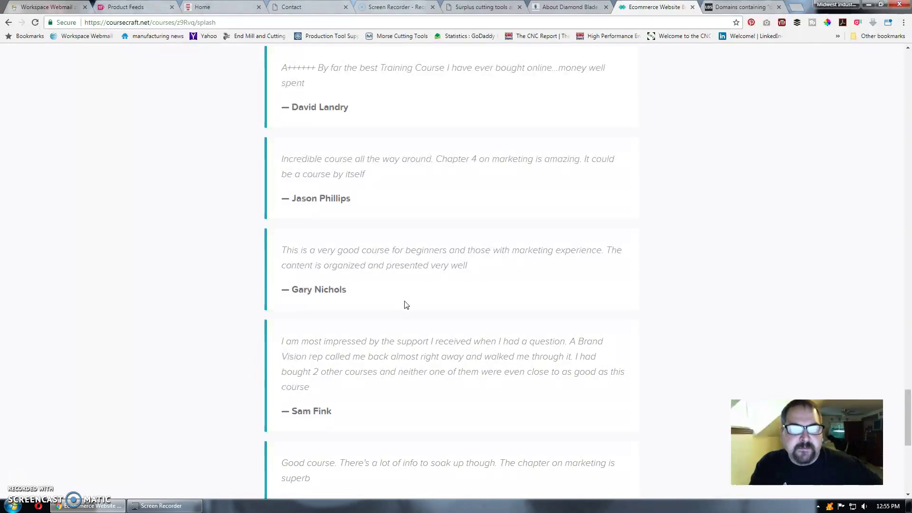
{"action": "scroll", "coordinate": [406, 306], "scroll_direction": "down", "scroll_amount": 2}
{"action": "scroll", "coordinate": [407, 305], "scroll_direction": "up", "scroll_amount": 8}
{"action": "scroll", "coordinate": [406, 306], "scroll_direction": "up", "scroll_amount": 4}
{"action": "scroll", "coordinate": [406, 305], "scroll_direction": "up", "scroll_amount": 8}
{"action": "scroll", "coordinate": [406, 305], "scroll_direction": "down", "scroll_amount": 1}
Go back up past the curriculum and enroll box to the course title and creator
{"action": "scroll", "coordinate": [406, 306], "scroll_direction": "up", "scroll_amount": 2}
{"action": "scroll", "coordinate": [406, 305], "scroll_direction": "up", "scroll_amount": 4}
{"action": "scroll", "coordinate": [433, 311], "scroll_direction": "up", "scroll_amount": 4}
{"action": "scroll", "coordinate": [433, 311], "scroll_direction": "up", "scroll_amount": 4}
{"action": "scroll", "coordinate": [440, 314], "scroll_direction": "up", "scroll_amount": 2}
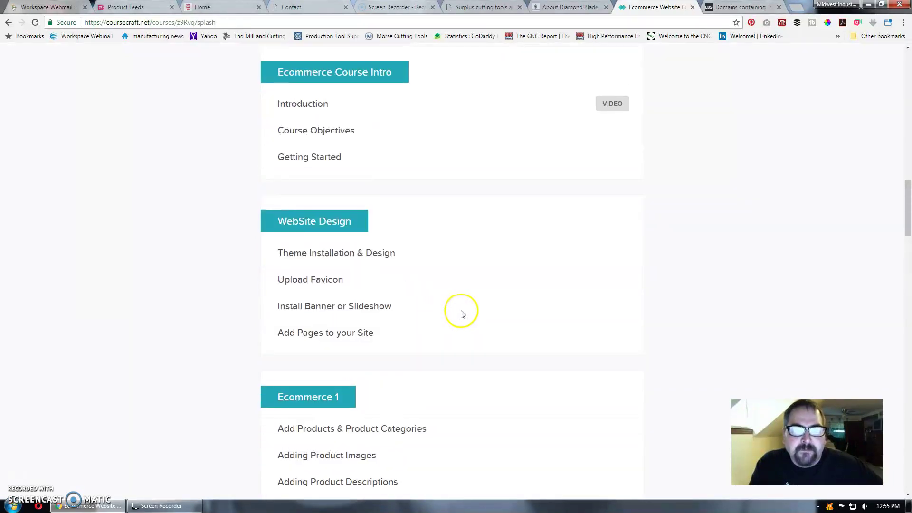
{"action": "scroll", "coordinate": [460, 312], "scroll_direction": "up", "scroll_amount": 3}
{"action": "scroll", "coordinate": [460, 311], "scroll_direction": "up", "scroll_amount": 2}
{"action": "scroll", "coordinate": [464, 315], "scroll_direction": "up", "scroll_amount": 2}
{"action": "scroll", "coordinate": [465, 315], "scroll_direction": "up", "scroll_amount": 3}
{"action": "scroll", "coordinate": [464, 316], "scroll_direction": "up", "scroll_amount": 3}
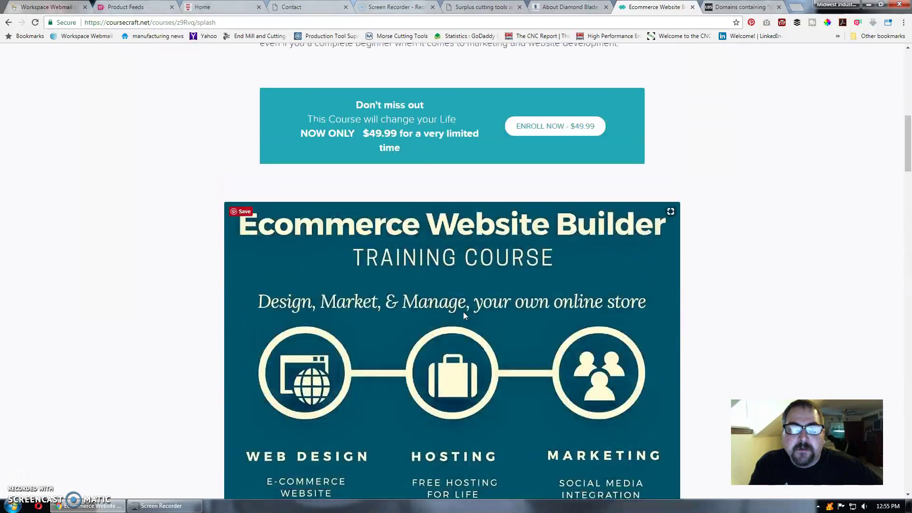
{"action": "scroll", "coordinate": [465, 315], "scroll_direction": "up", "scroll_amount": 2}
{"action": "scroll", "coordinate": [465, 315], "scroll_direction": "up", "scroll_amount": 2}
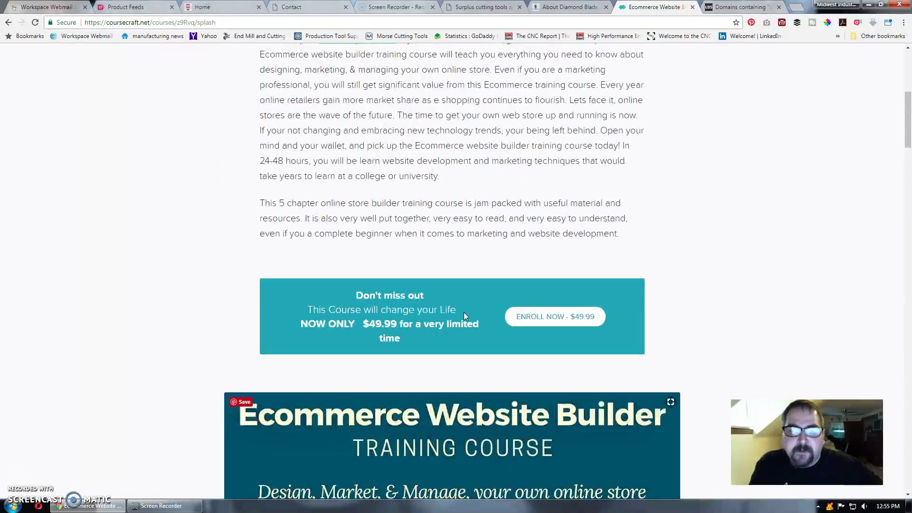
{"action": "scroll", "coordinate": [465, 315], "scroll_direction": "up", "scroll_amount": 3}
{"action": "scroll", "coordinate": [465, 315], "scroll_direction": "up", "scroll_amount": 2}
{"action": "scroll", "coordinate": [465, 315], "scroll_direction": "up", "scroll_amount": 2}
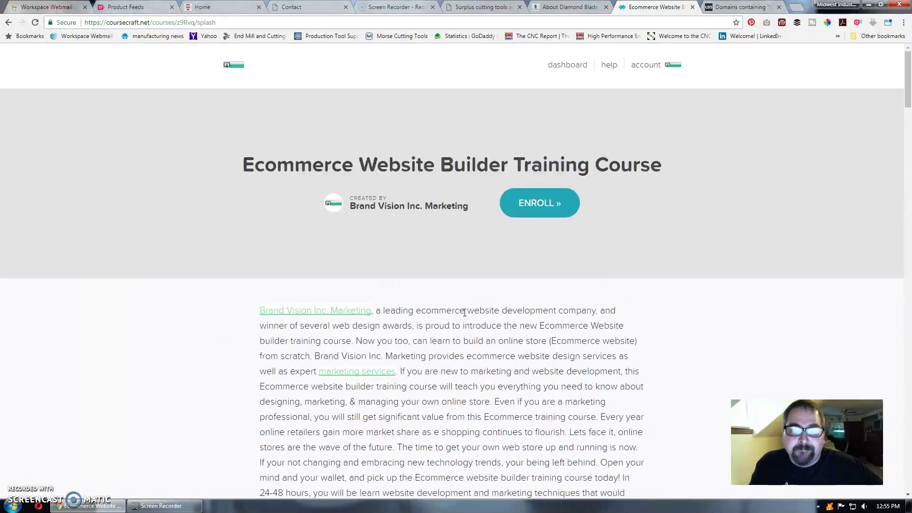
{"action": "left_click", "coordinate": [472, 270]}
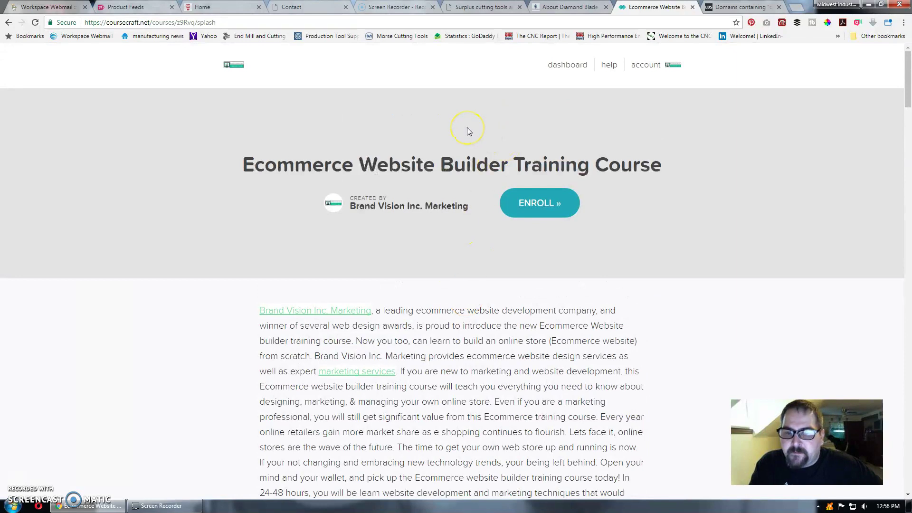
{"action": "scroll", "coordinate": [452, 190], "scroll_direction": "down", "scroll_amount": 3}
{"action": "scroll", "coordinate": [452, 181], "scroll_direction": "up", "scroll_amount": 1}
{"action": "scroll", "coordinate": [453, 209], "scroll_direction": "up", "scroll_amount": 2}
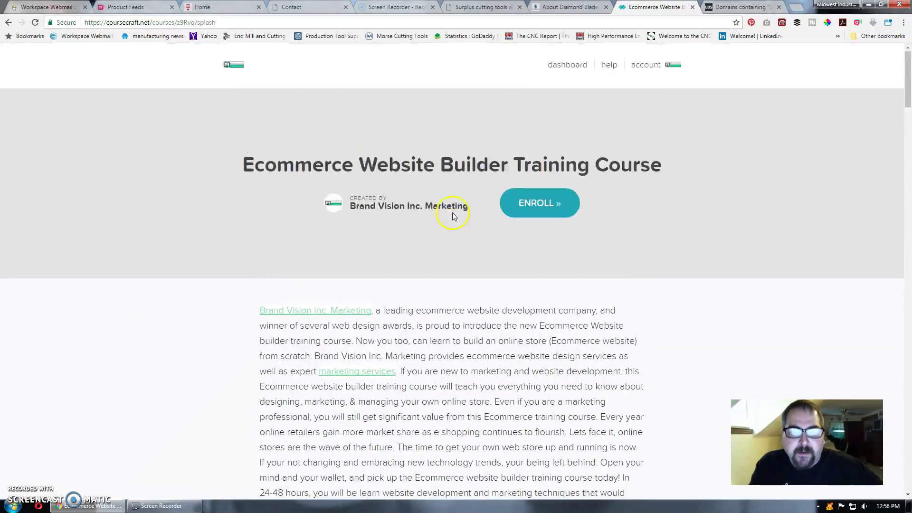